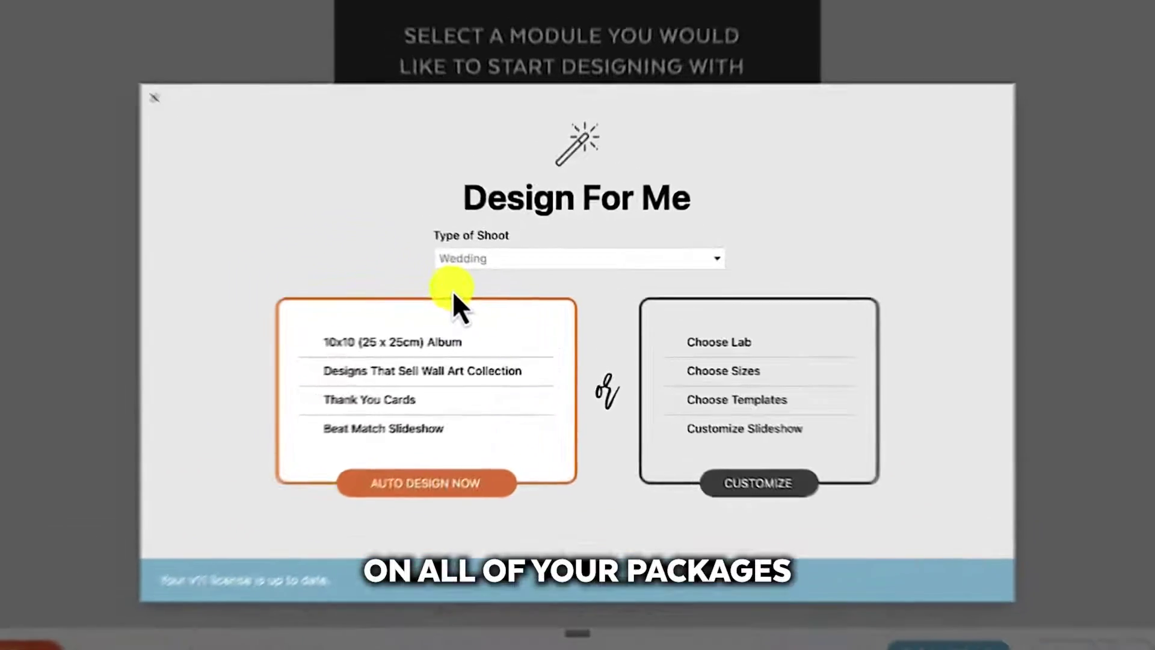
- Preview Wedding Package A and Wedding Package B, then settle on Portrait Package as the shoot type
click(505, 279)
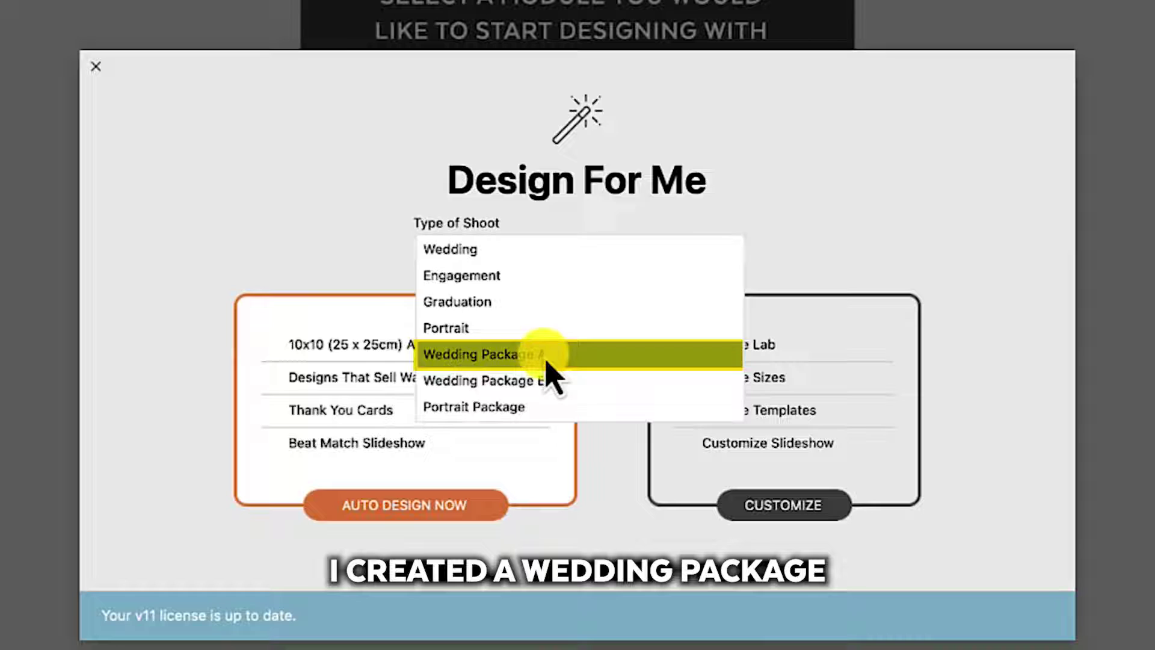
click(546, 377)
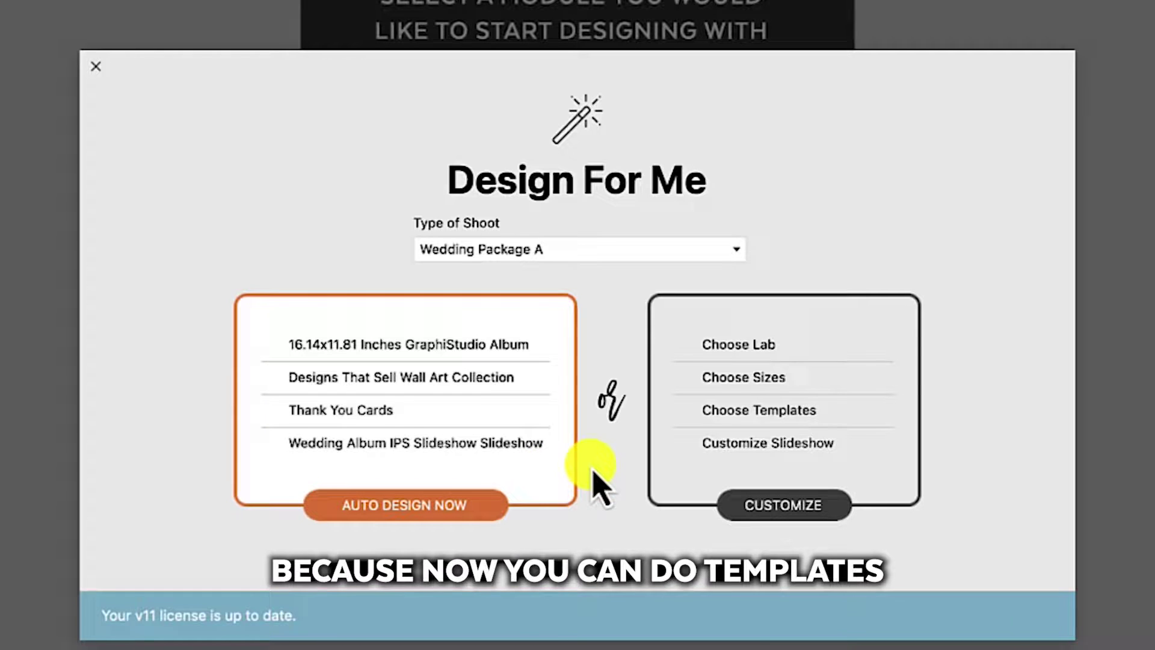
click(541, 255)
click(547, 363)
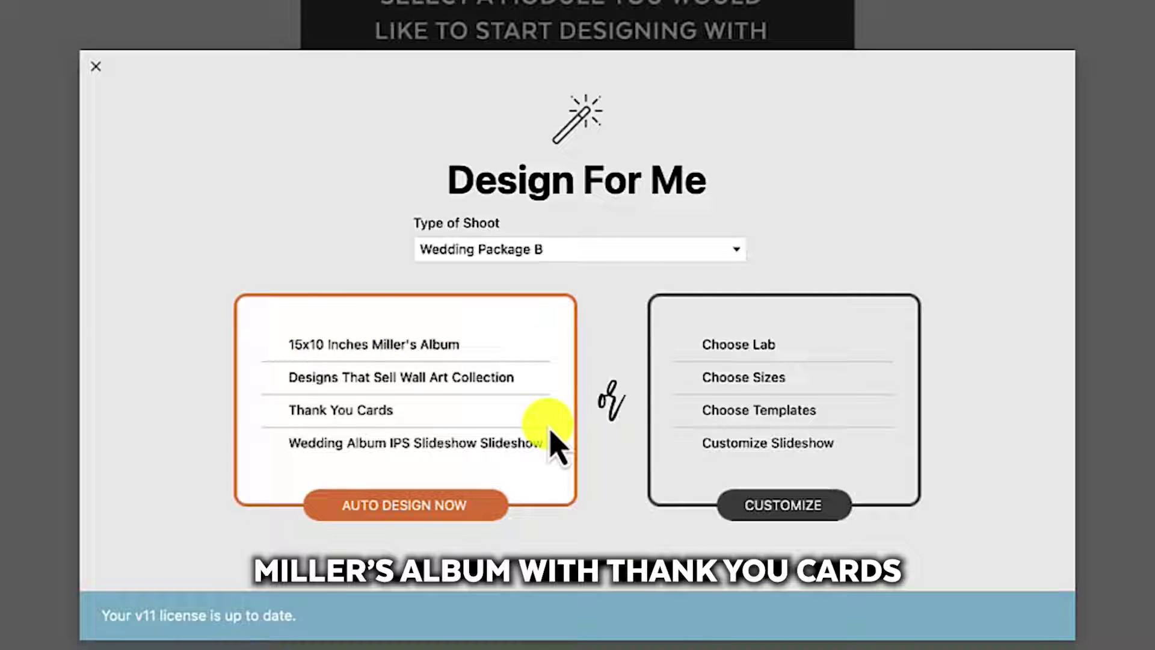
click(516, 250)
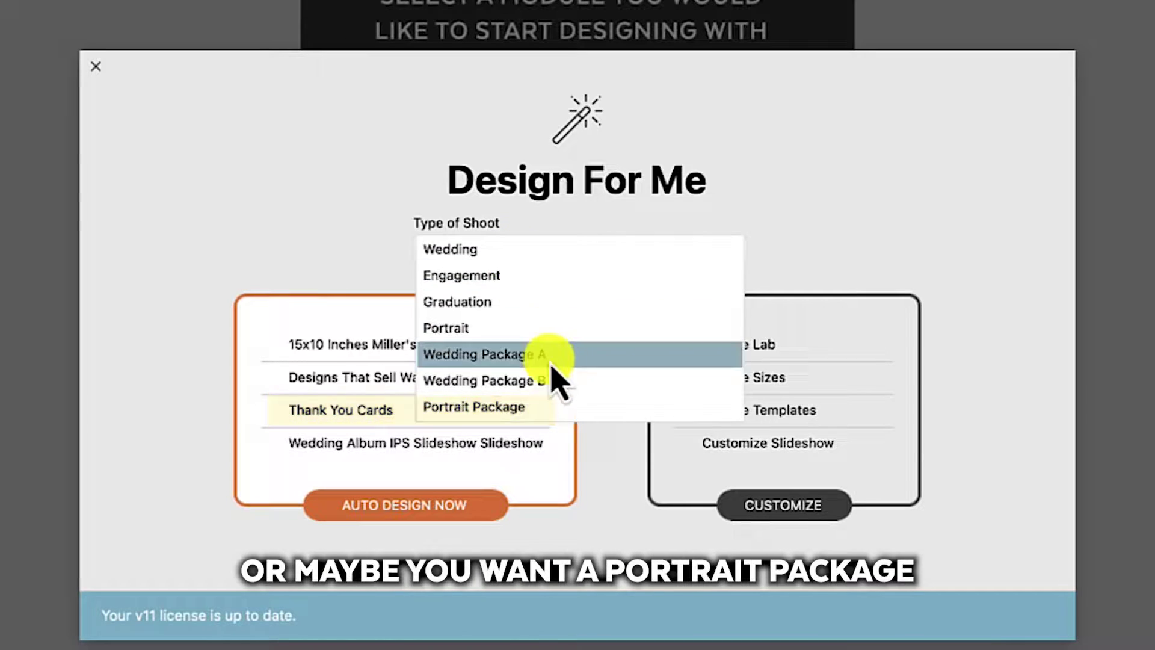
click(549, 406)
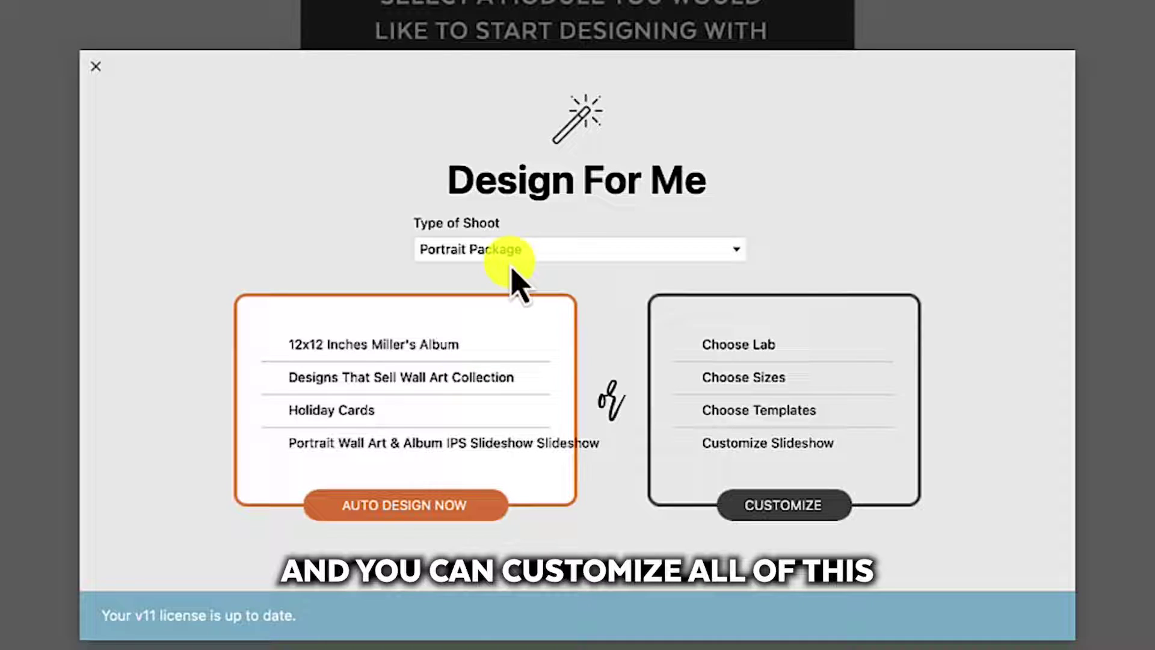
- Open the custom design settings and keep New Preset as the Design For Me preset
click(770, 512)
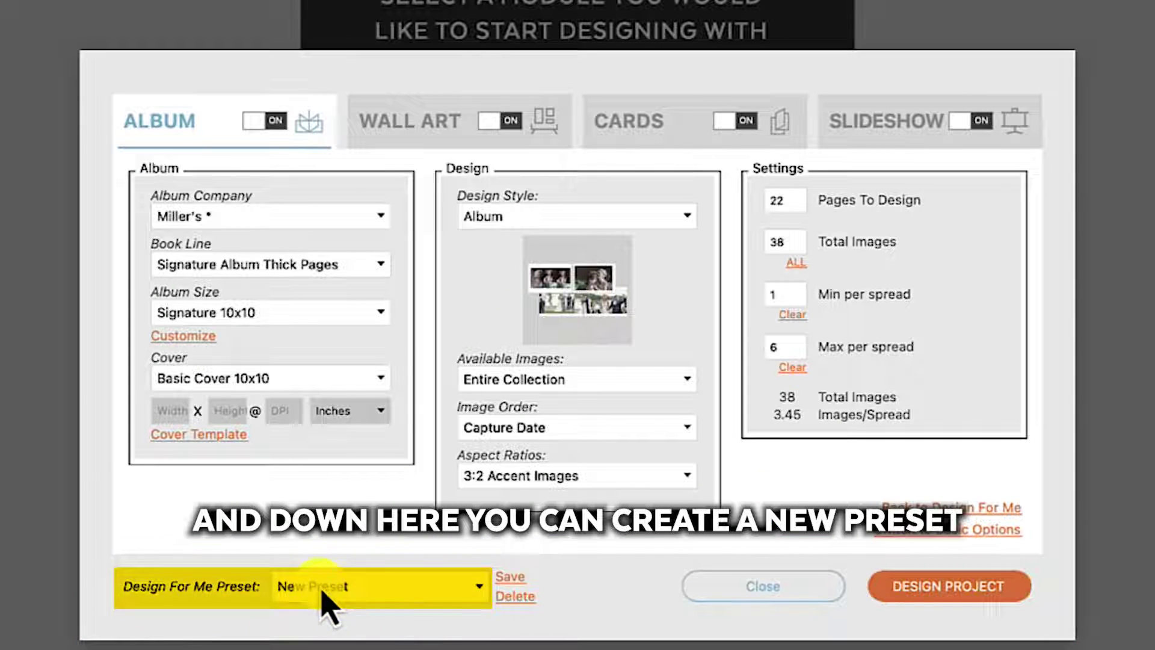
click(365, 586)
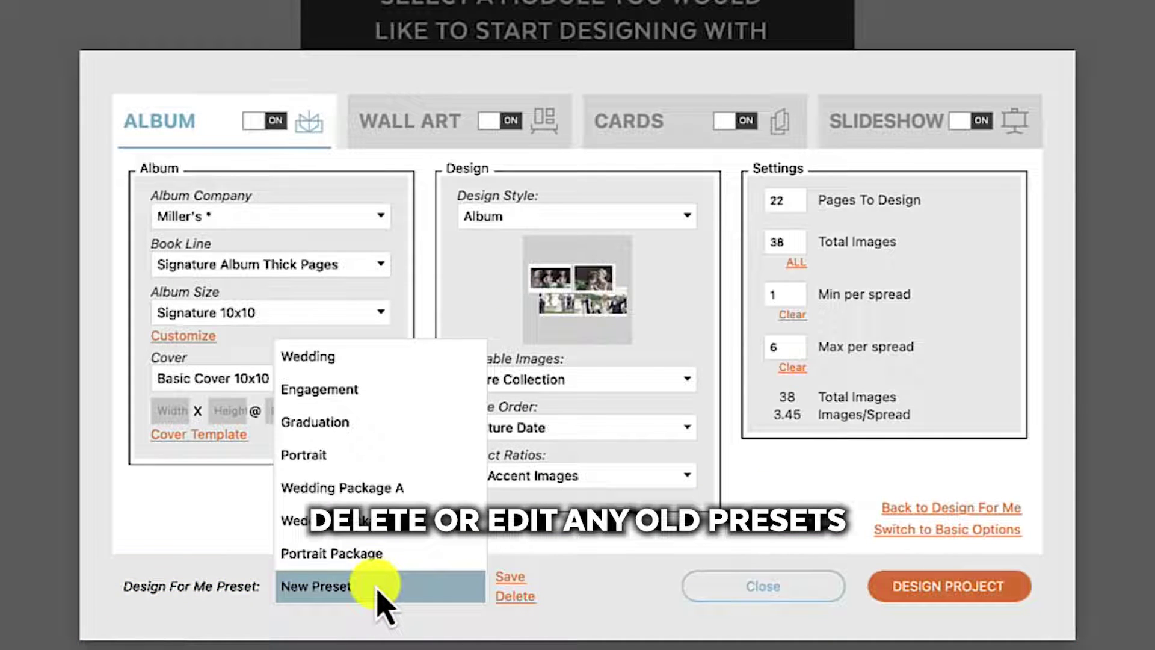
click(378, 587)
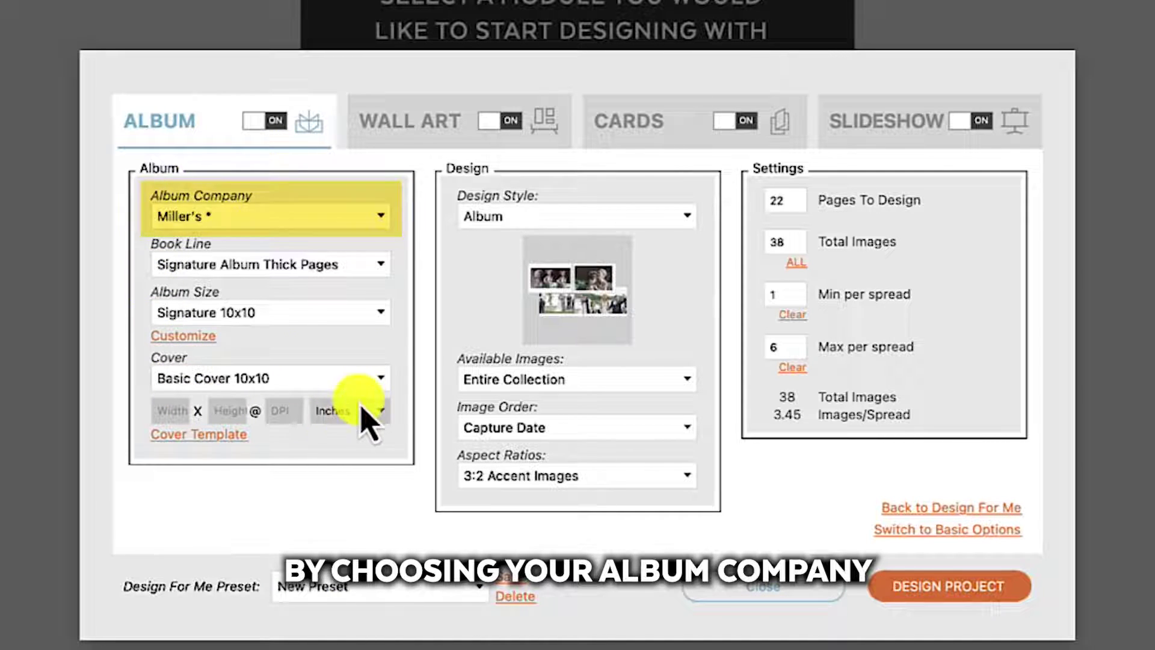
- Review the Wall Art, Cards and Slideshow settings and the Available Images choices, then close
click(394, 126)
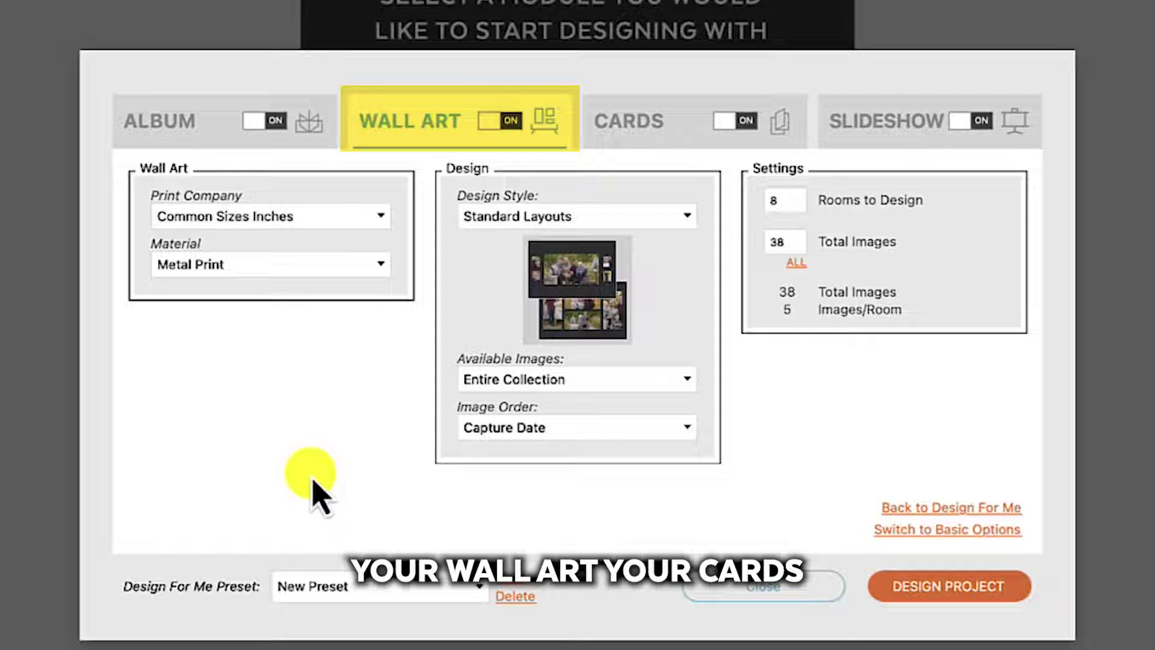
click(629, 150)
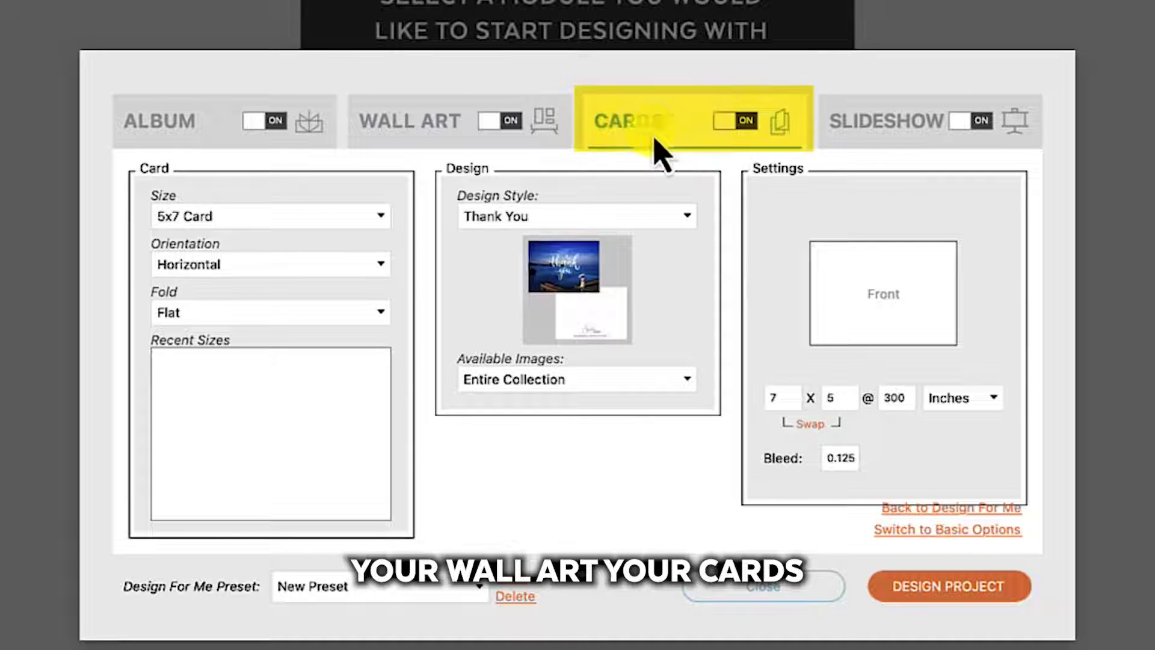
click(869, 129)
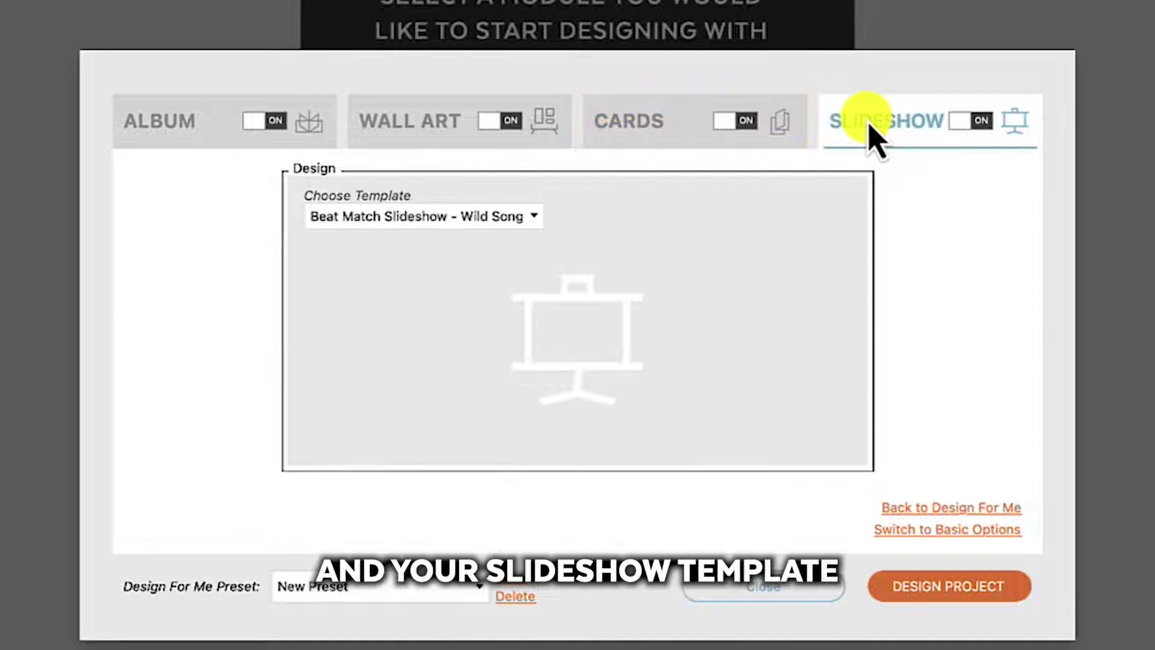
click(415, 144)
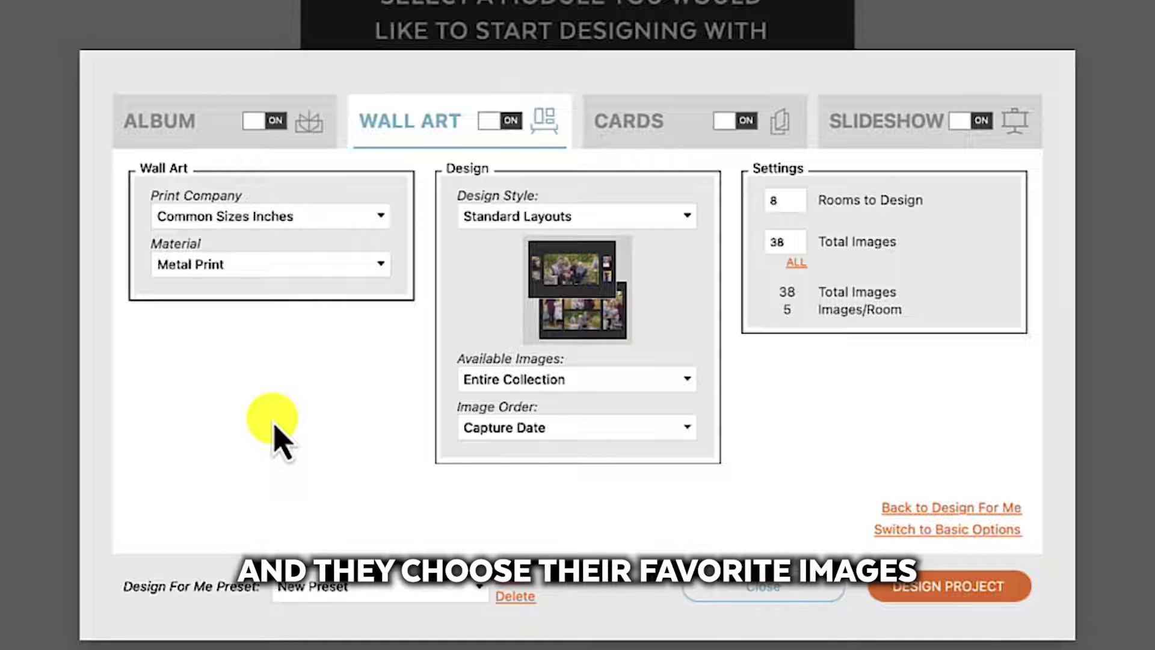
click(517, 379)
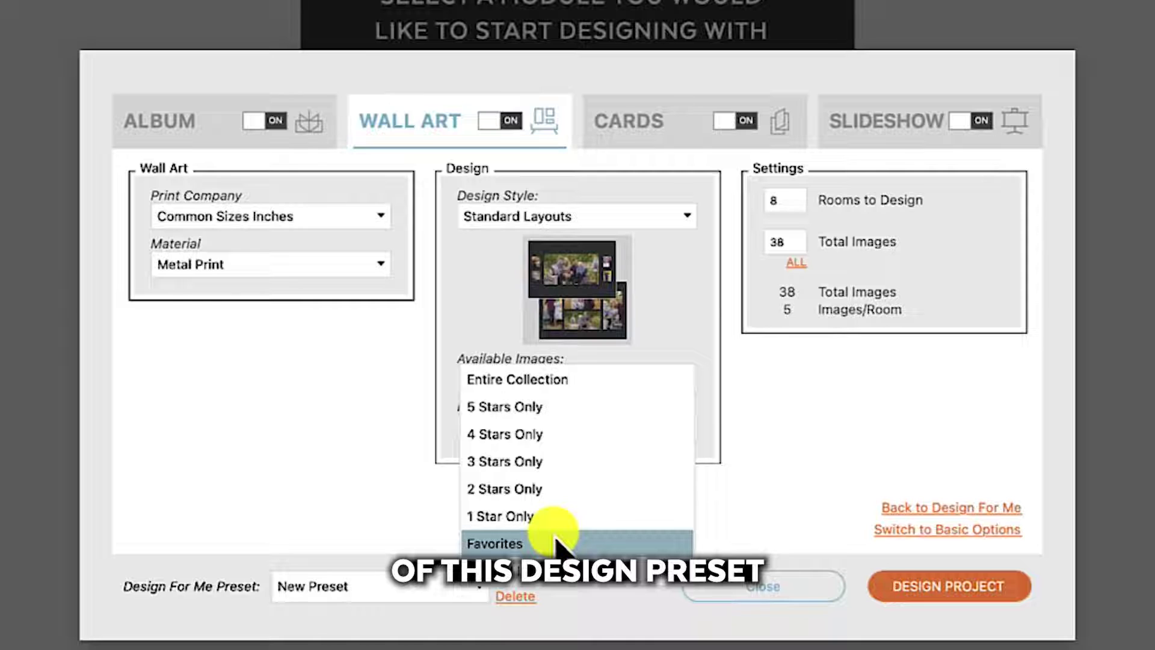
click(201, 485)
- Auto-design Wedding Package A to generate an album, wall art, Thank You Card 01 and slideshow
click(763, 586)
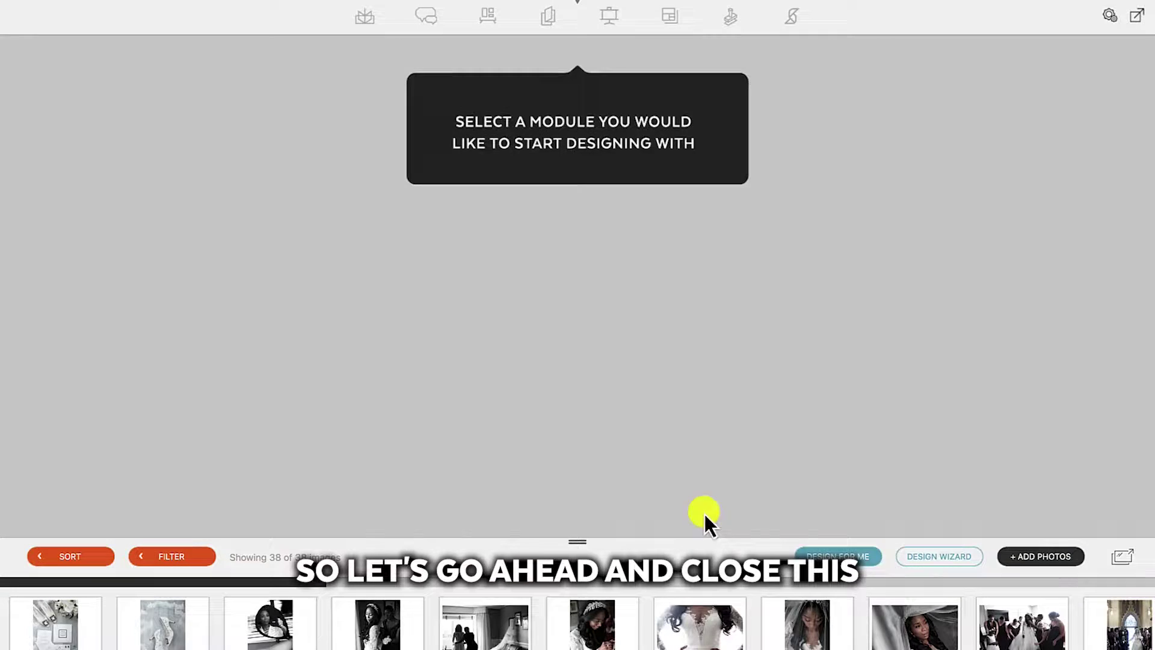
click(835, 558)
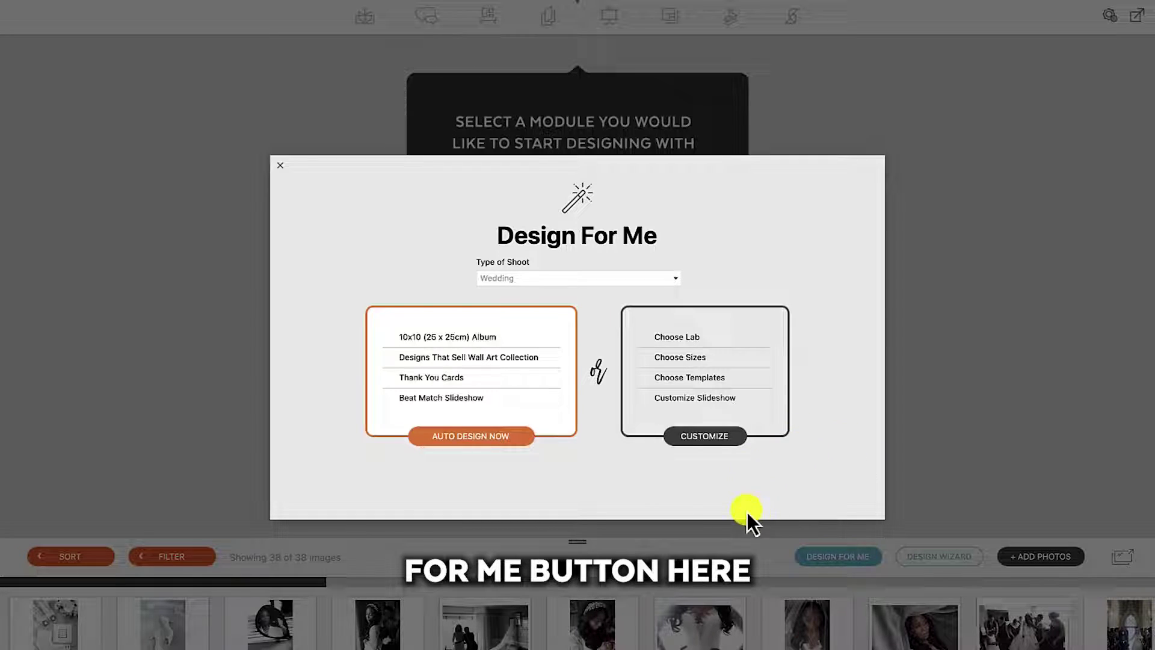
click(583, 279)
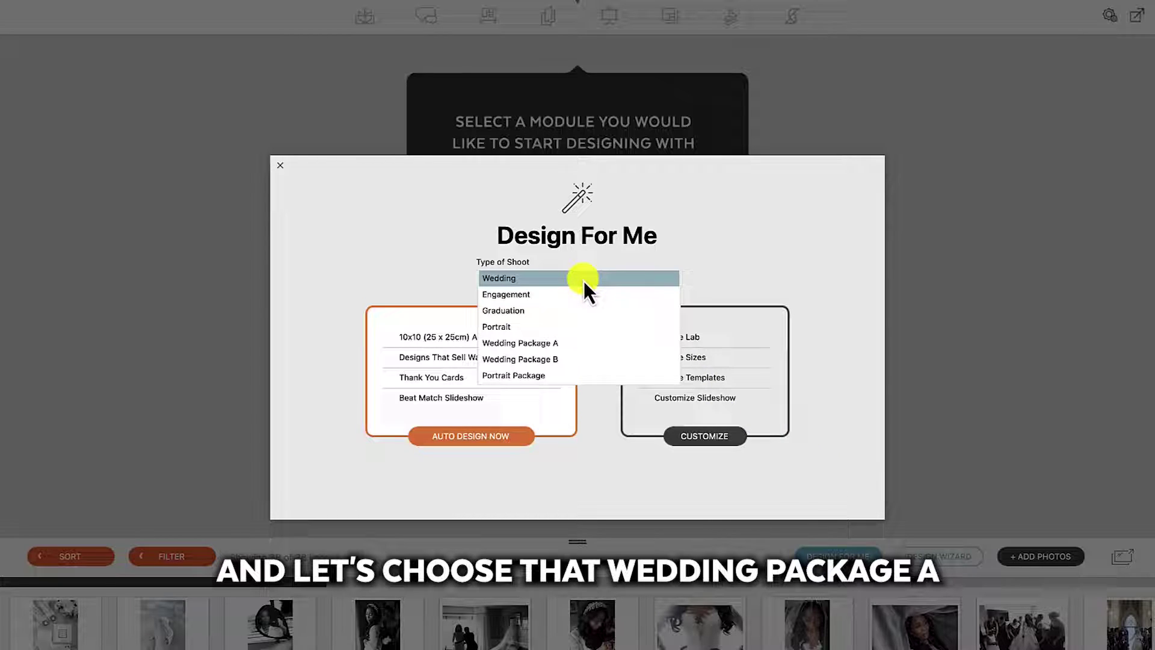
click(590, 341)
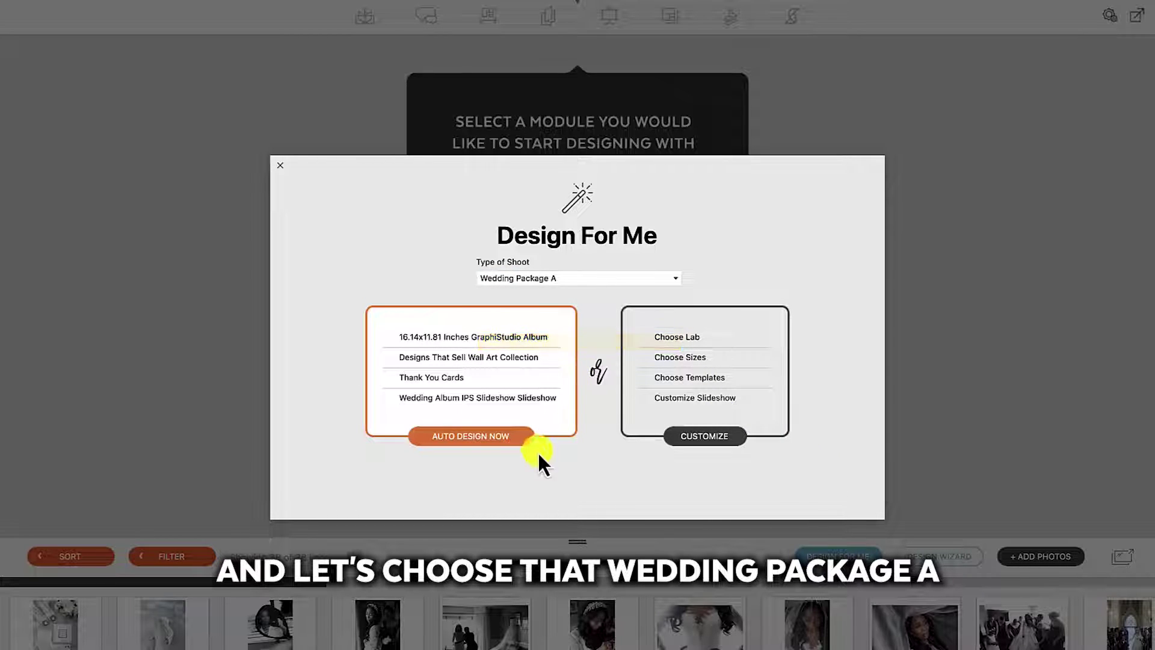
click(502, 437)
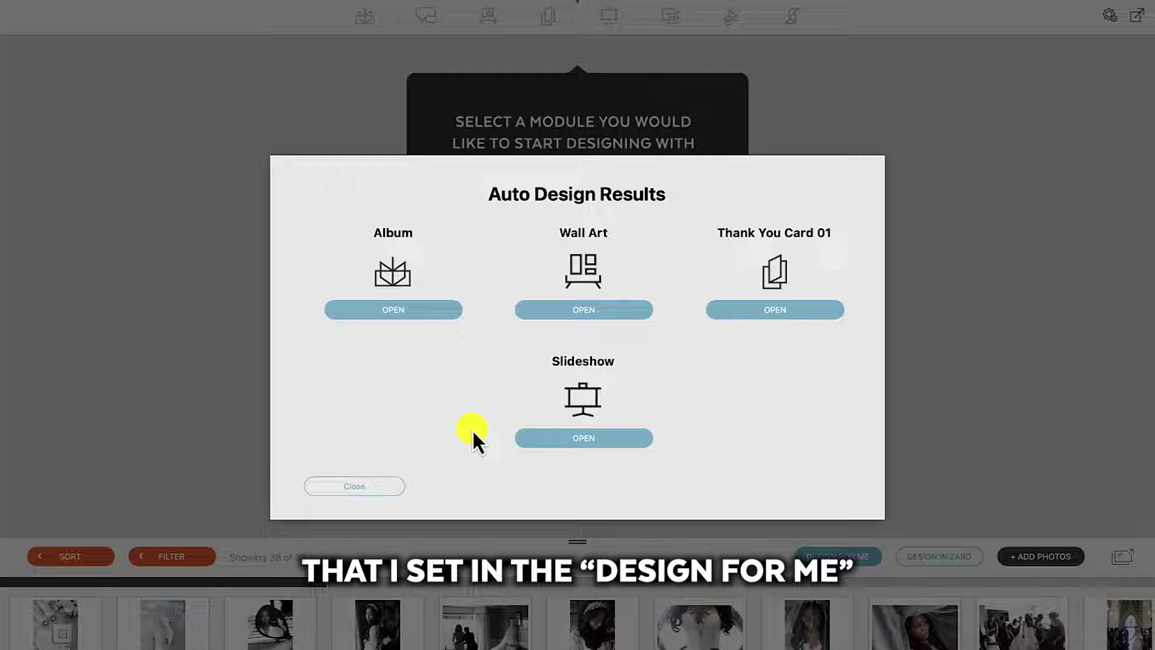
click(385, 485)
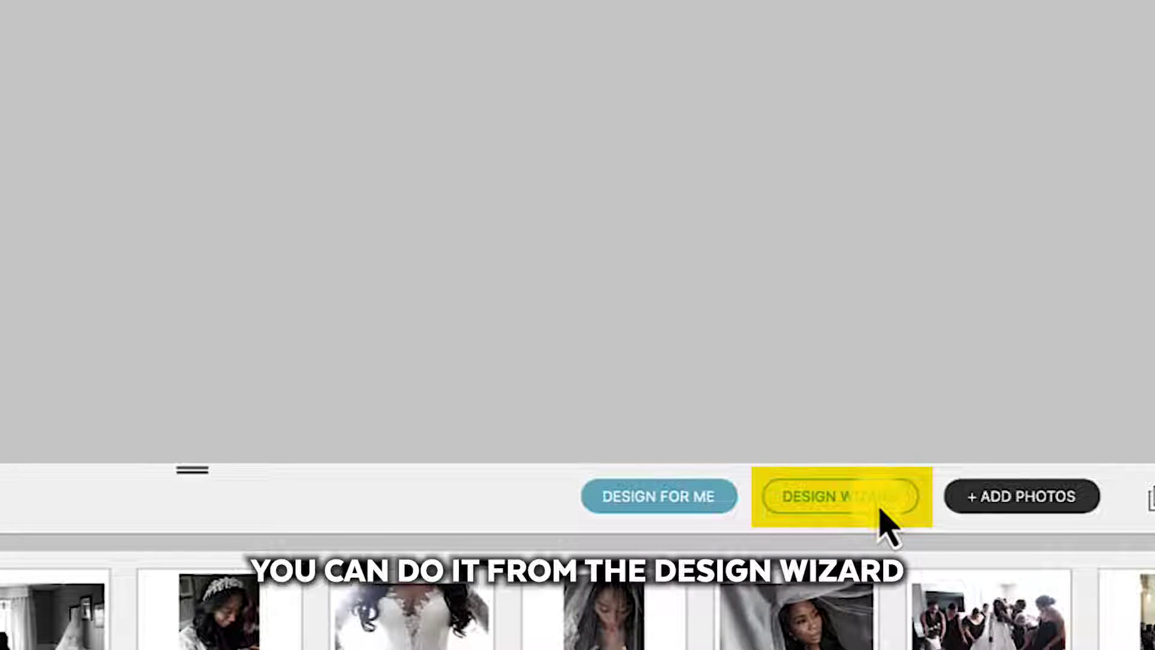
- Step through the design wizard's album, Wall Art, Cards and Slideshow settings, then close it
click(885, 517)
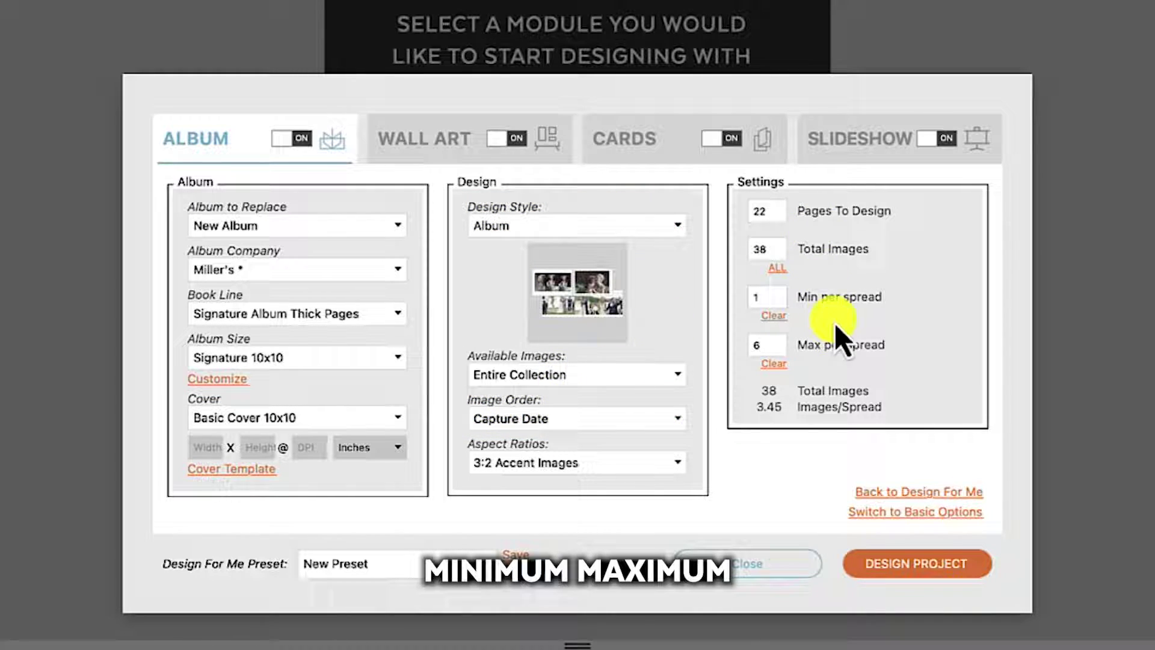
click(420, 127)
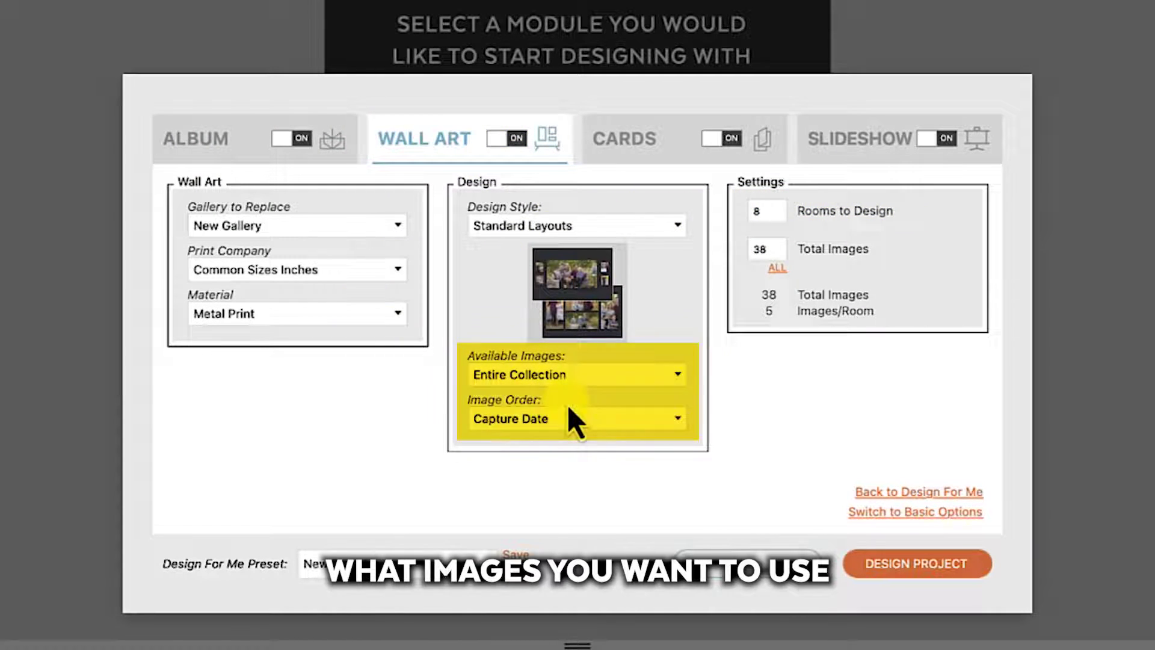
click(627, 140)
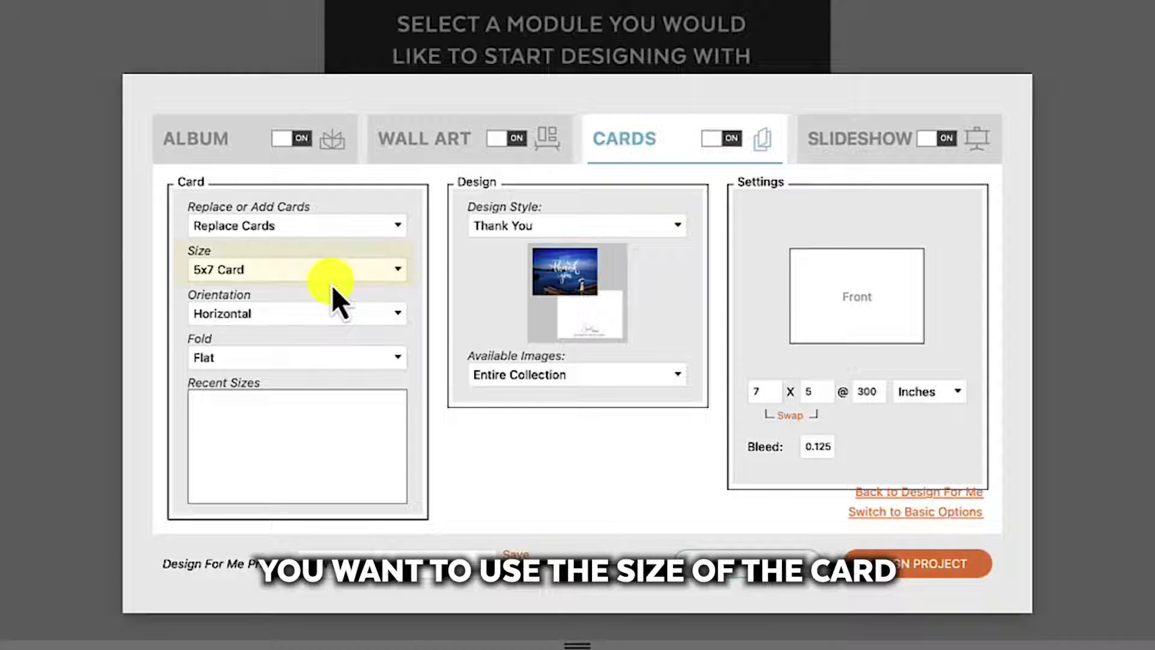
click(863, 148)
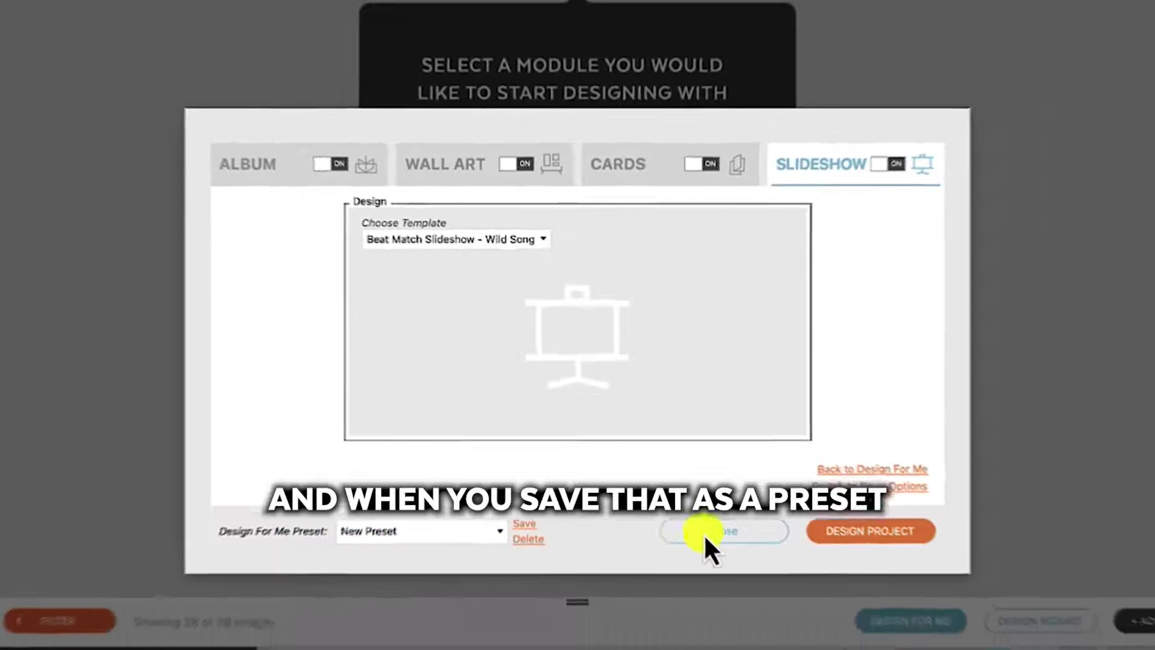
click(704, 533)
- Re-run Auto Design, then open Album 2 and browse the slideshow settings, cards and wall art
click(911, 620)
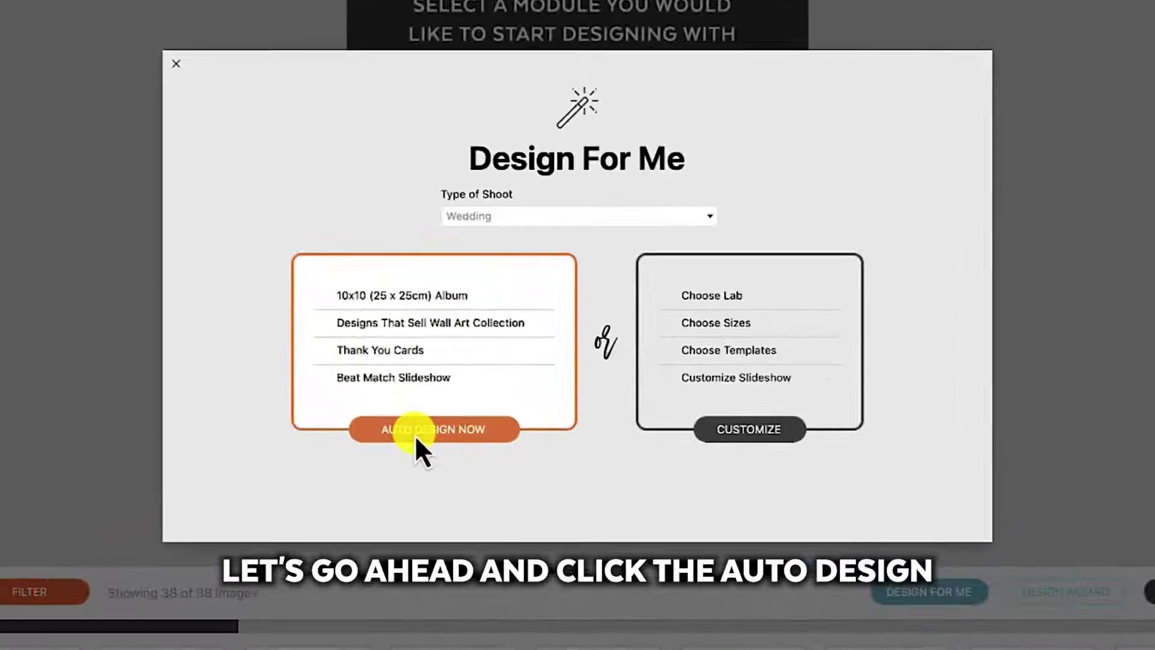
click(457, 438)
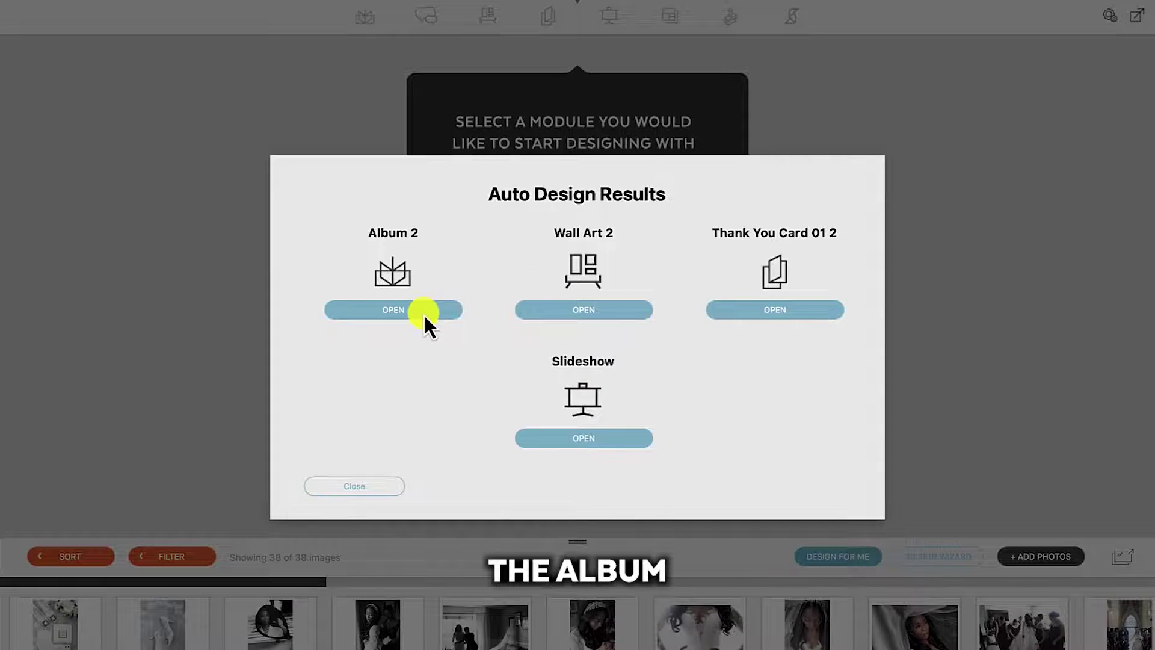
click(424, 313)
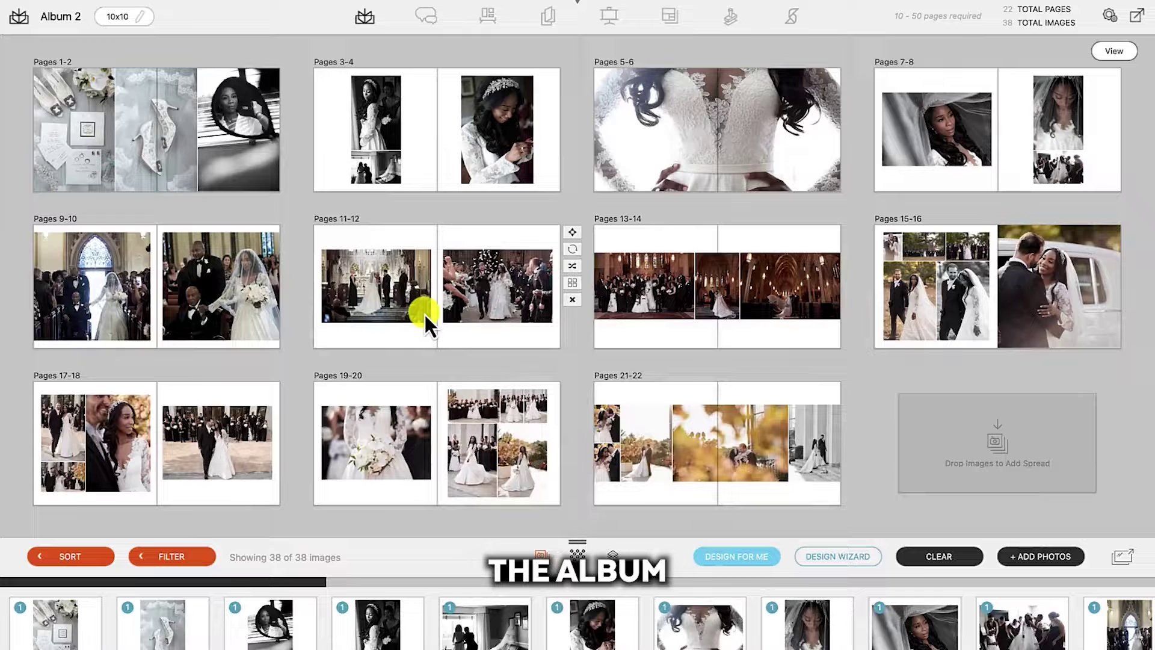
click(564, 16)
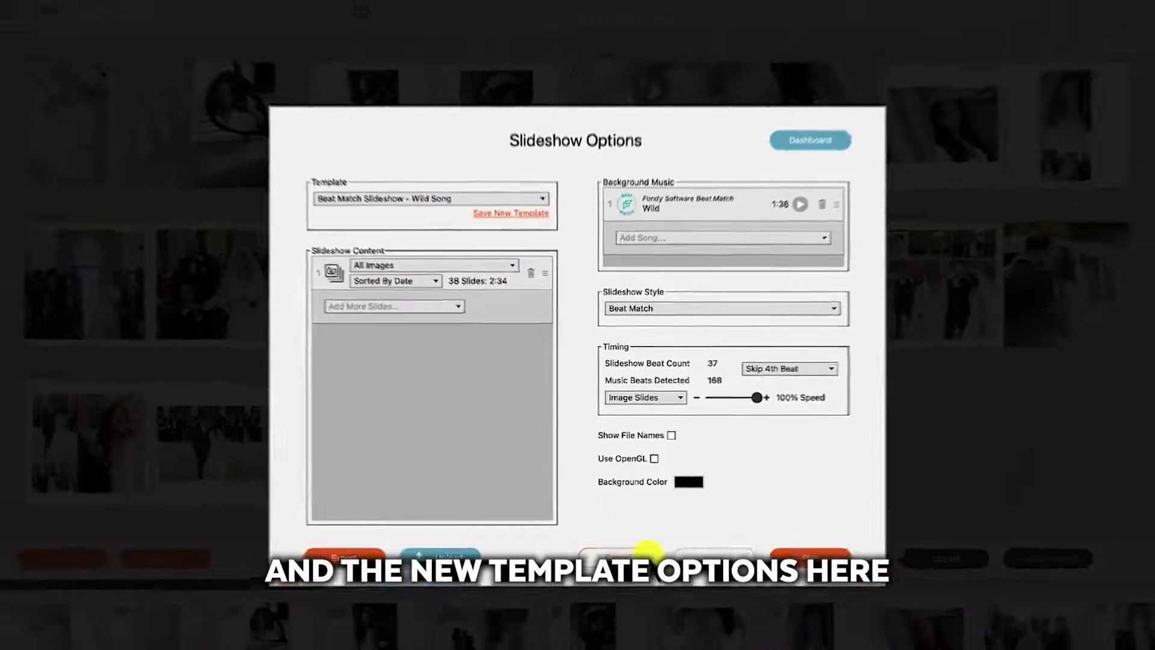
click(671, 602)
click(546, 15)
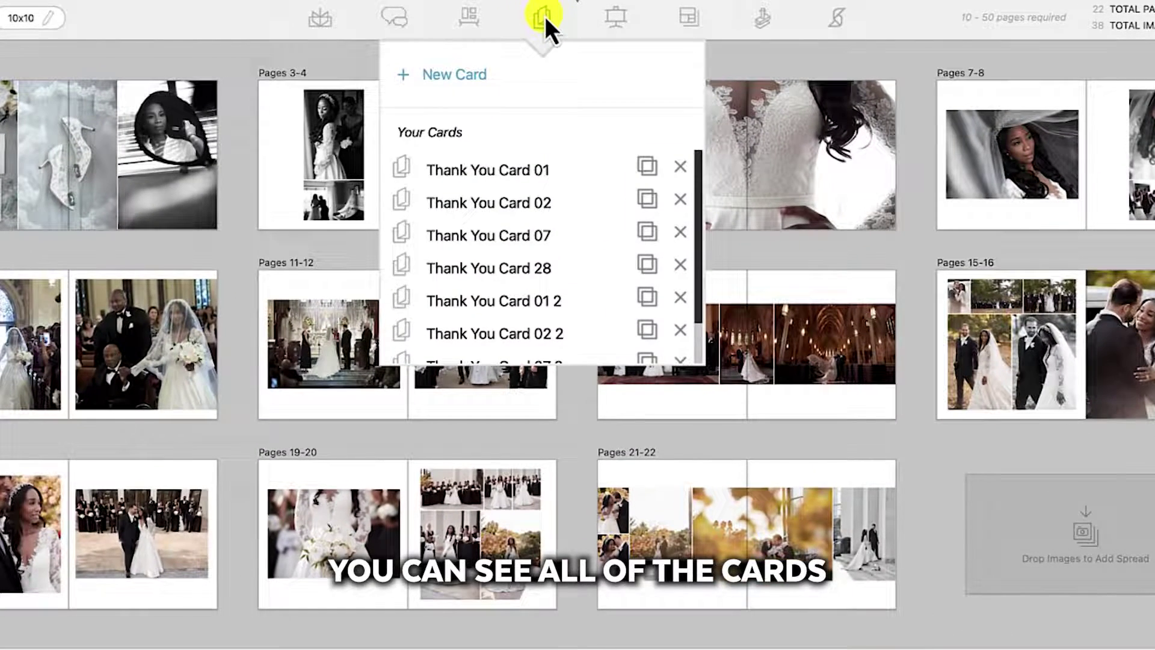
click(470, 17)
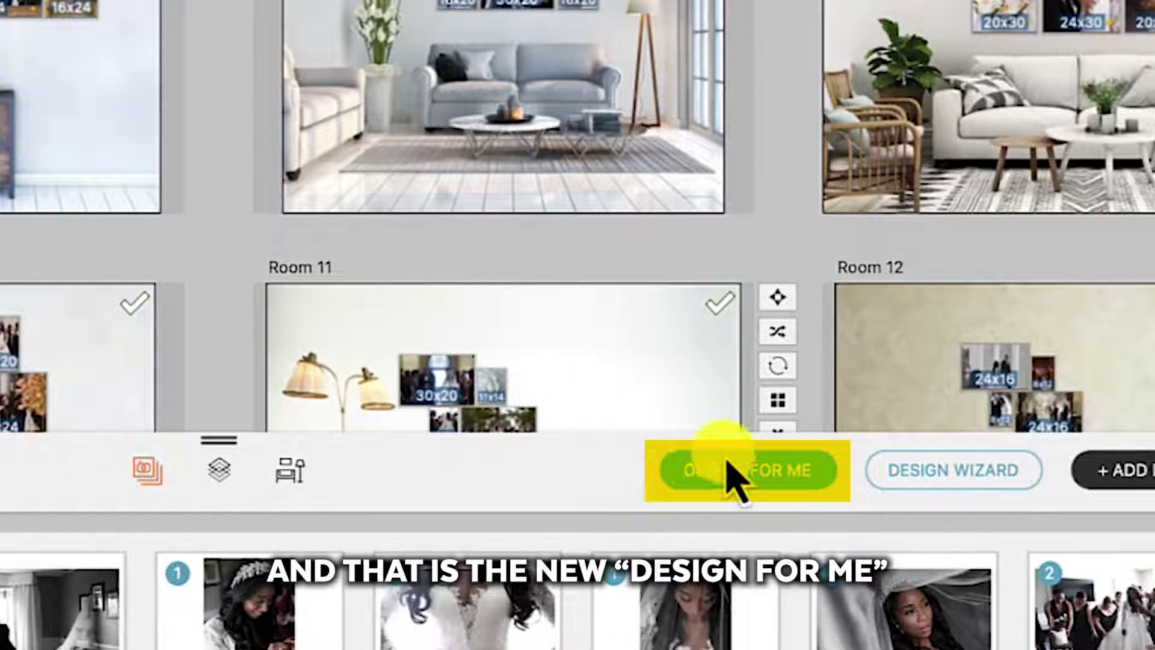
- Choose Wedding Package A as the shoot type in Design For Me and bring up Slideshow Options
click(729, 469)
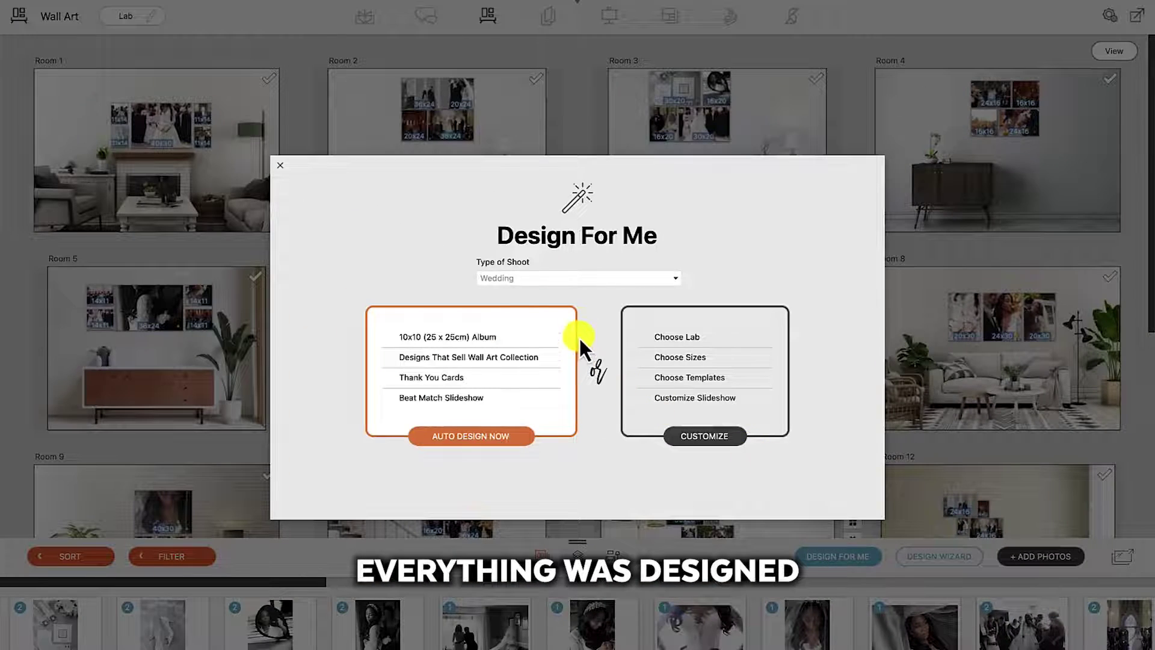
click(566, 278)
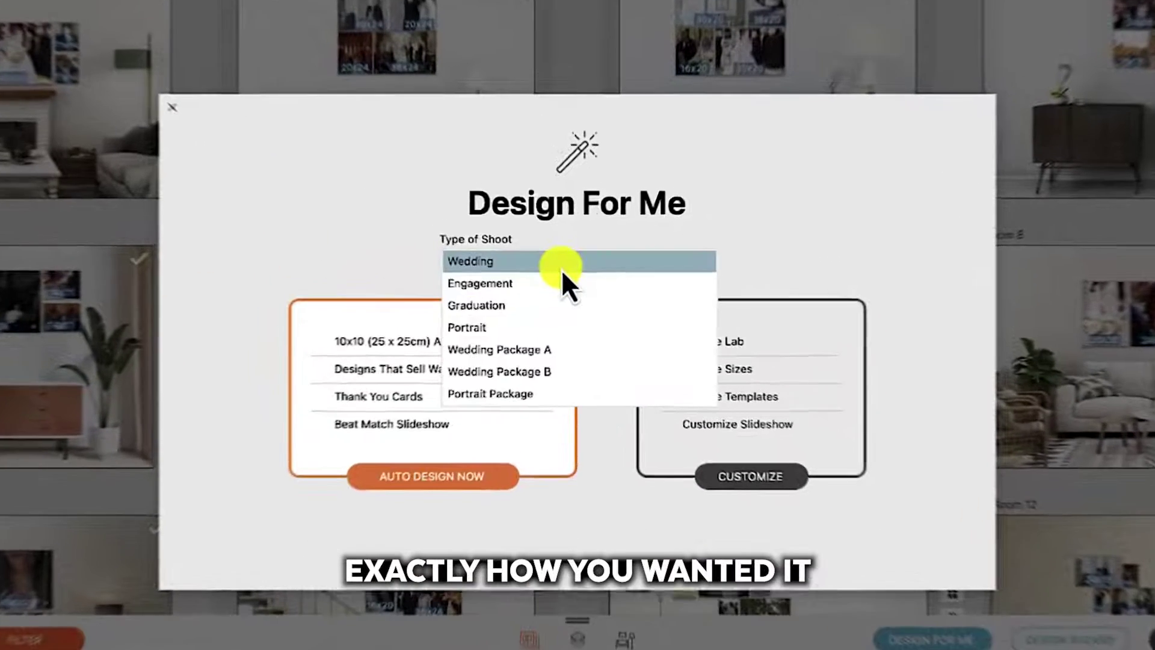
click(562, 351)
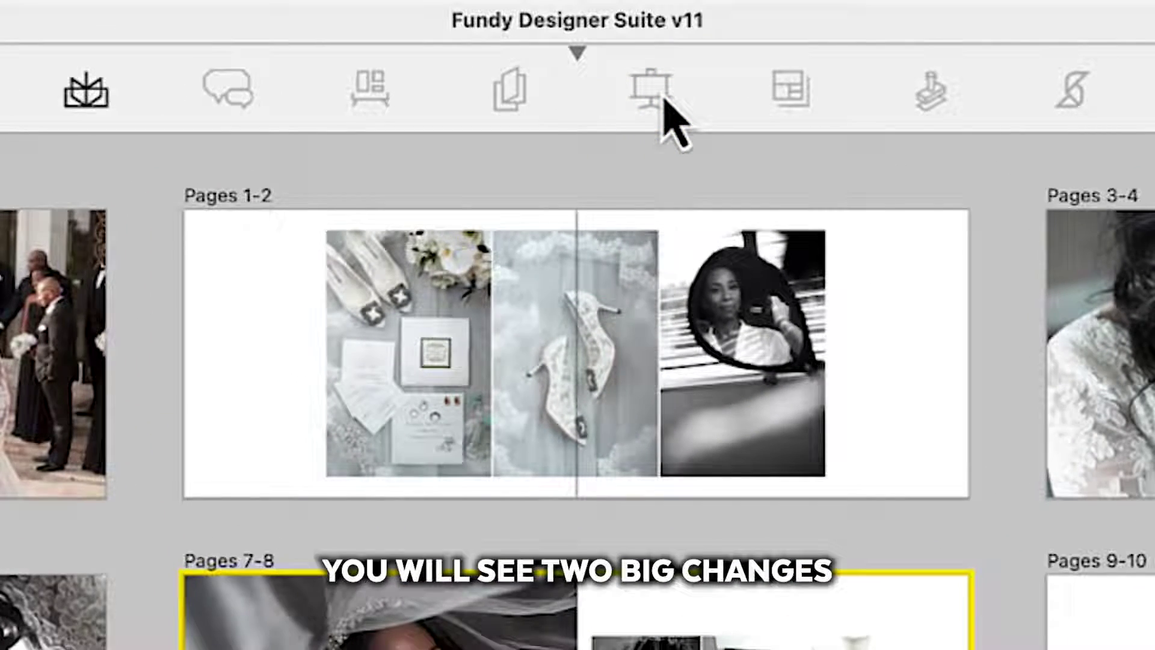
click(664, 99)
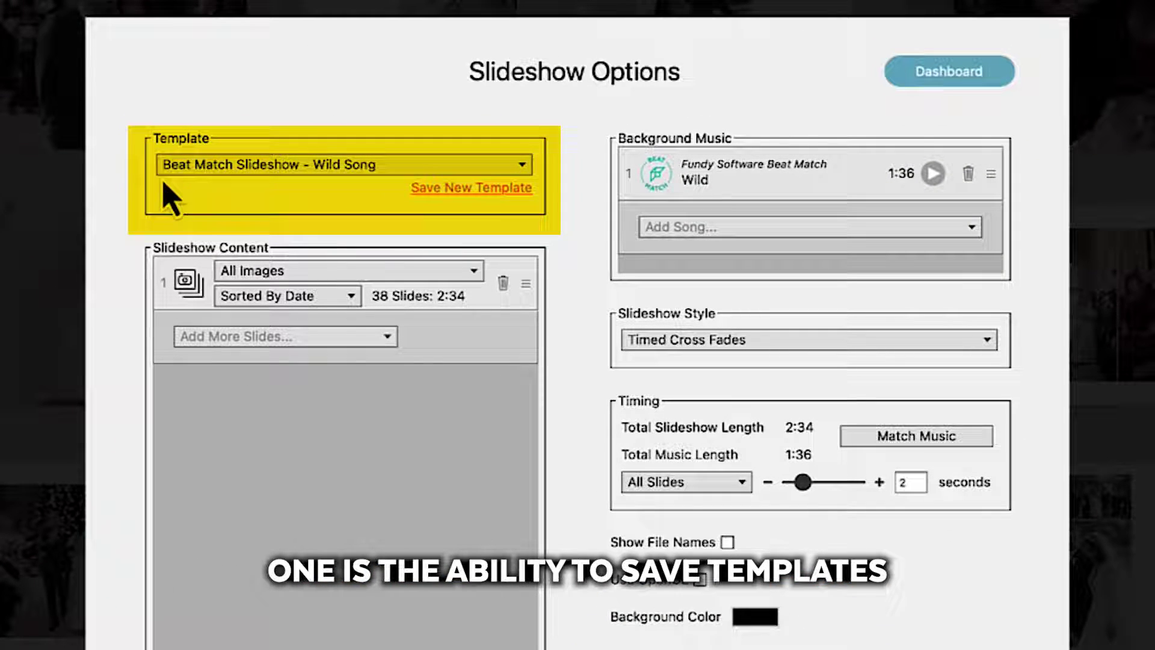
- Compare the Wedding Album IPS and Wild Song templates, keep Beat Match style, then browse templates for WakeUp Song
click(186, 167)
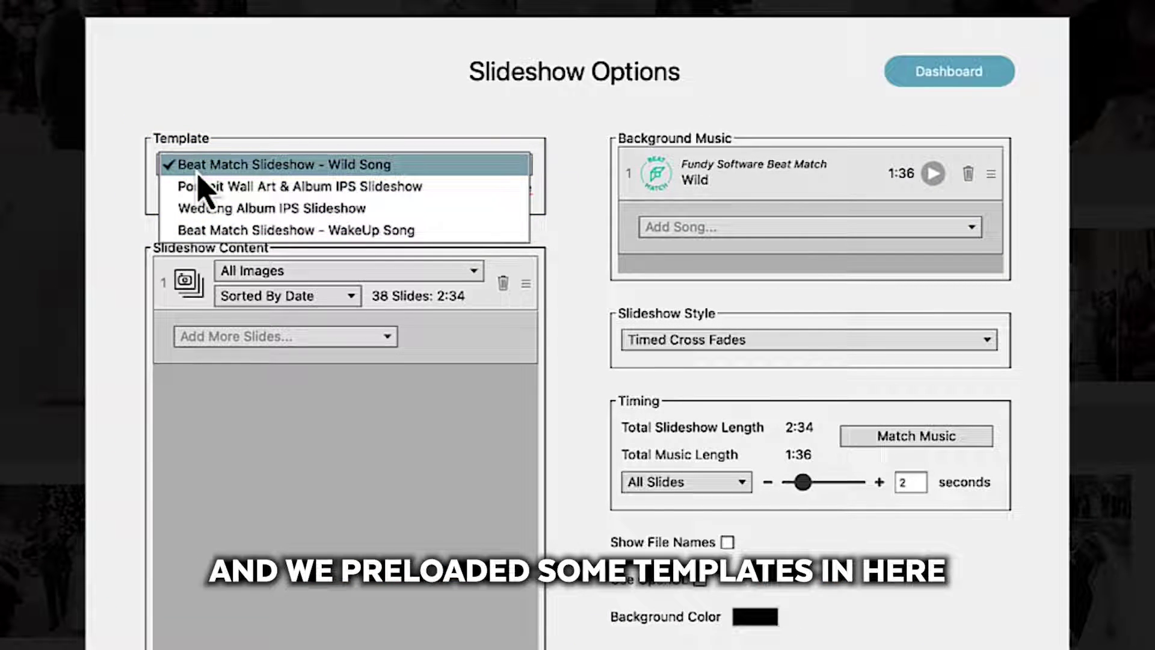
click(218, 209)
click(242, 168)
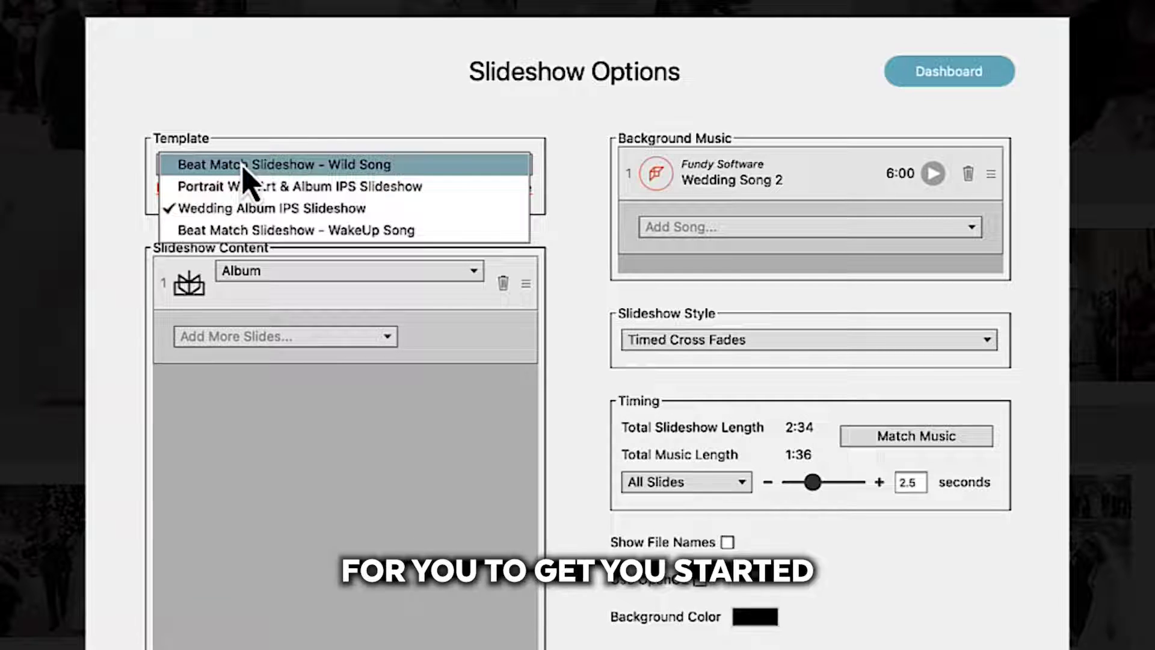
click(243, 168)
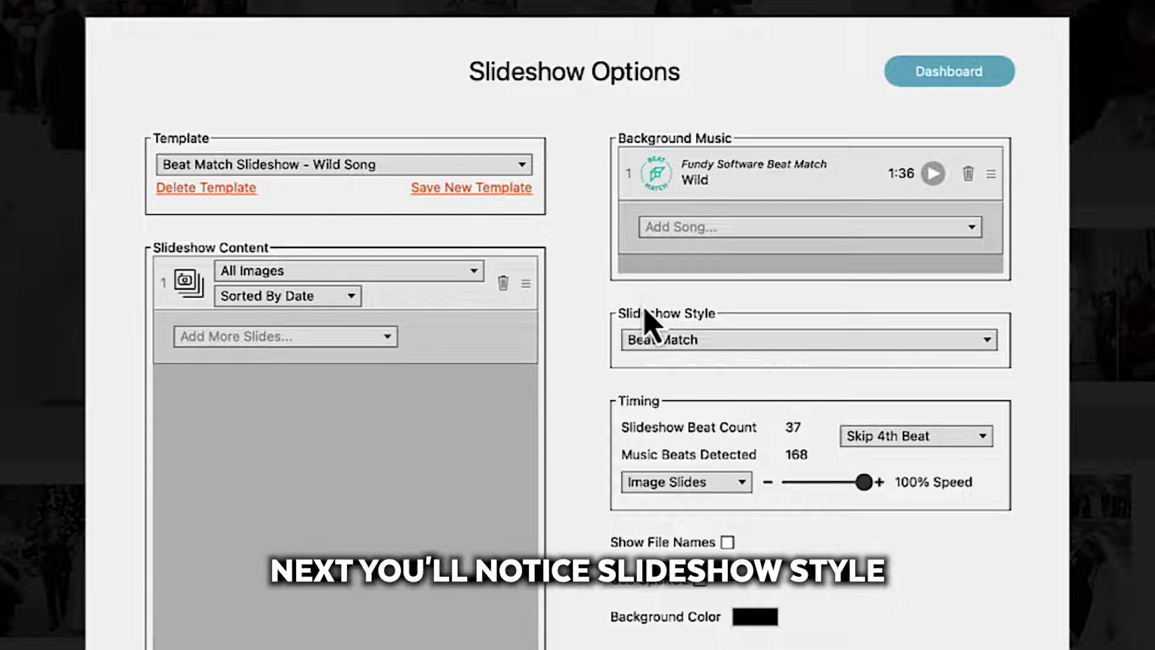
click(710, 348)
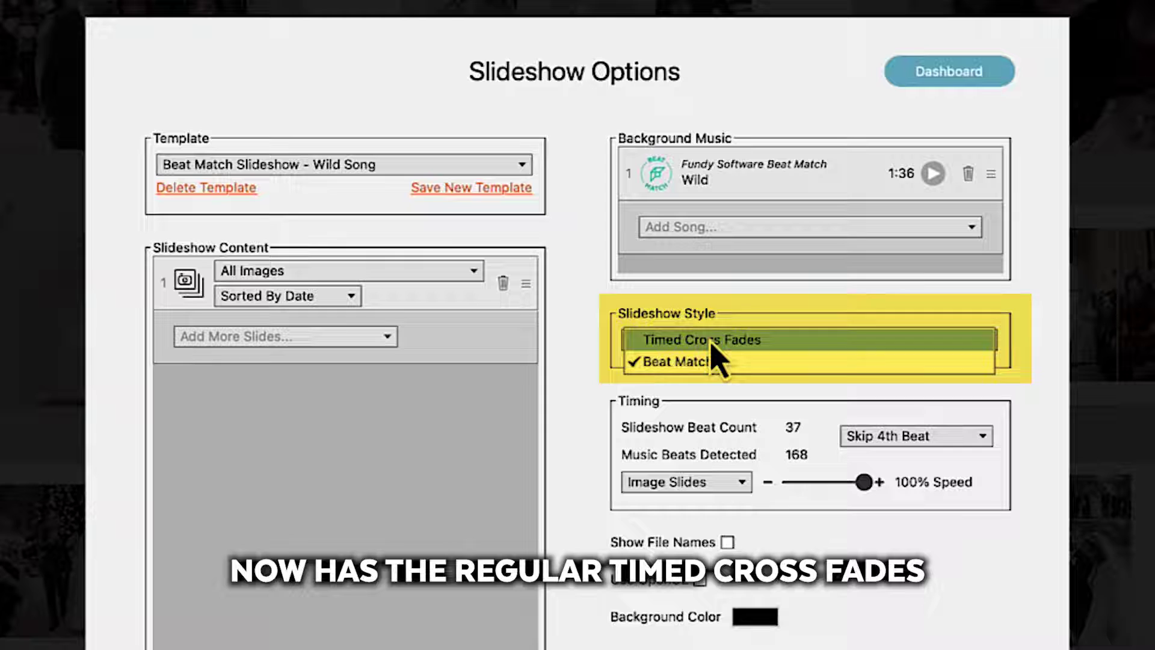
click(820, 364)
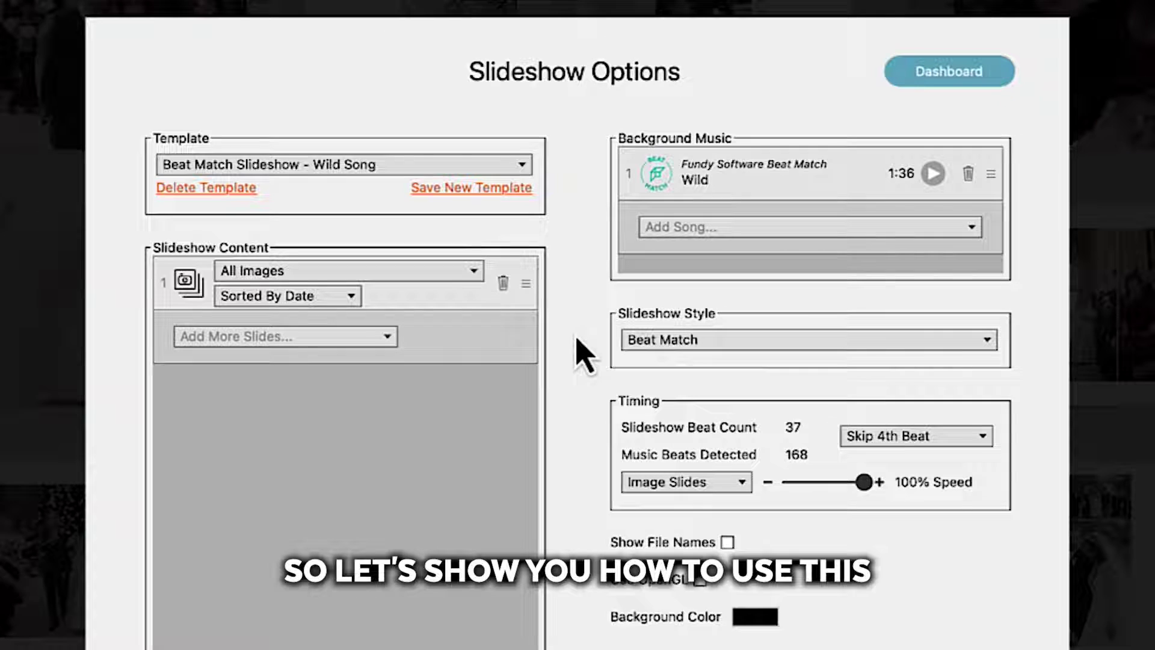
click(334, 168)
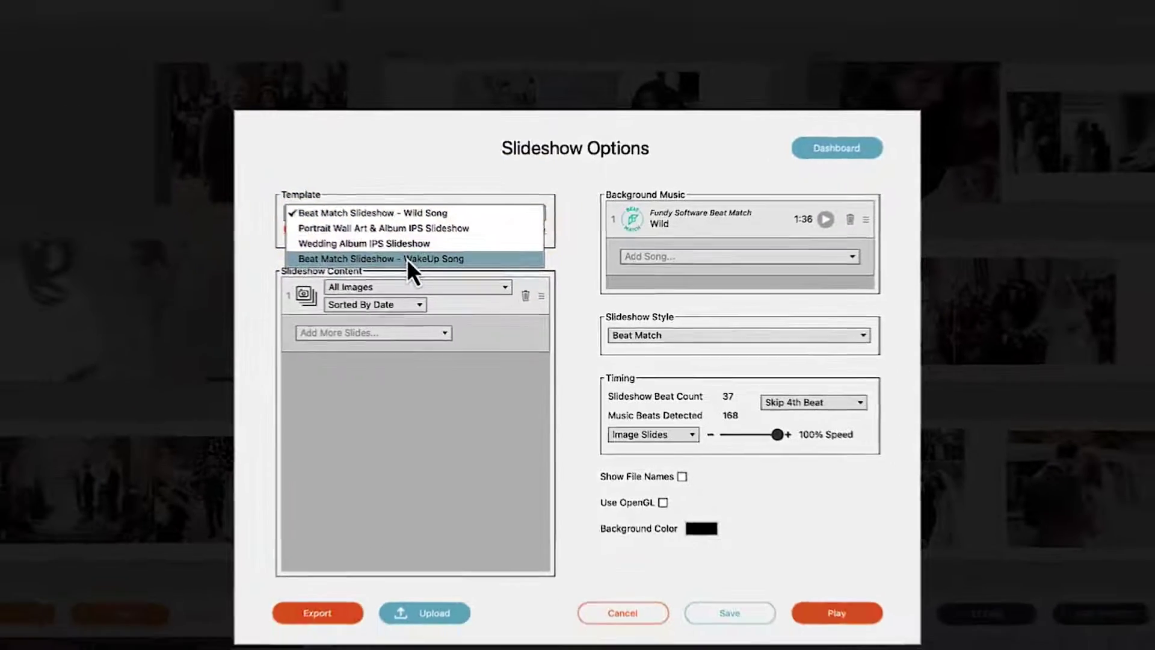
click(296, 230)
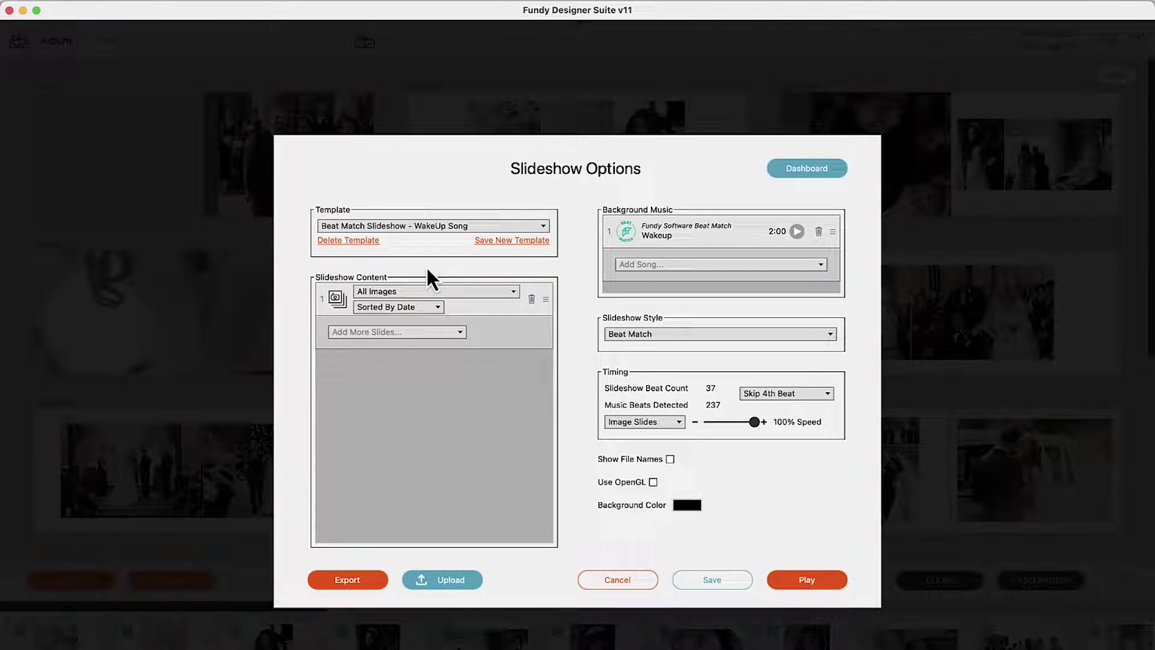
click(818, 581)
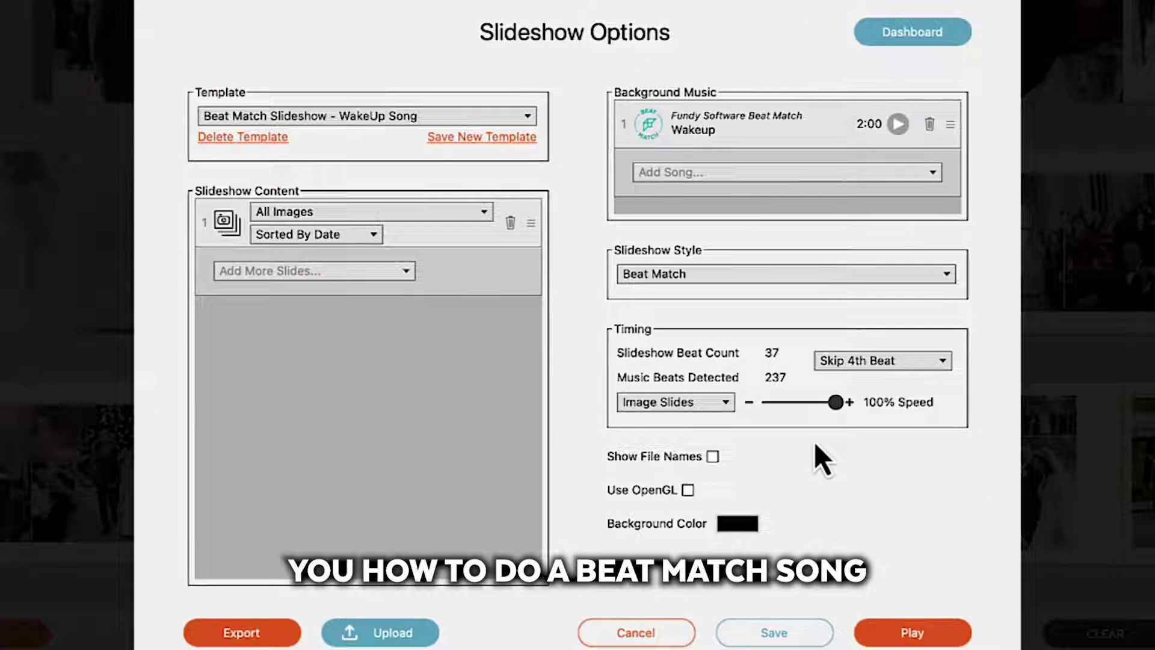
- Switch the slideshow style to Timed Cross Fades and remove the Wakeup song from the music
click(836, 278)
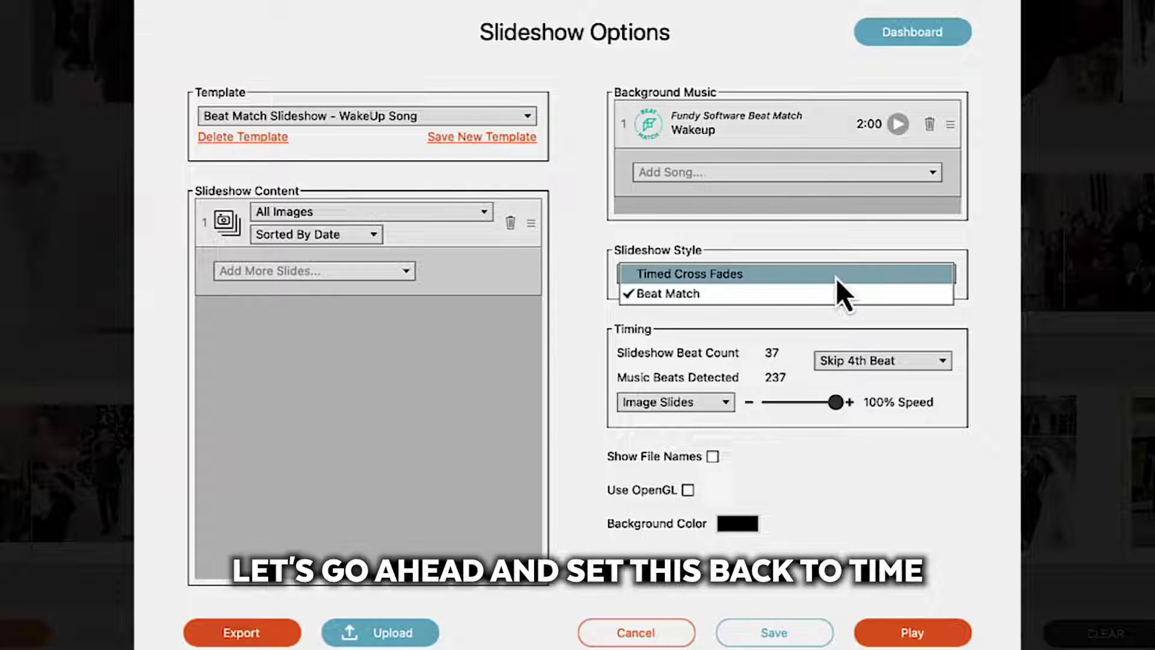
click(835, 277)
click(930, 125)
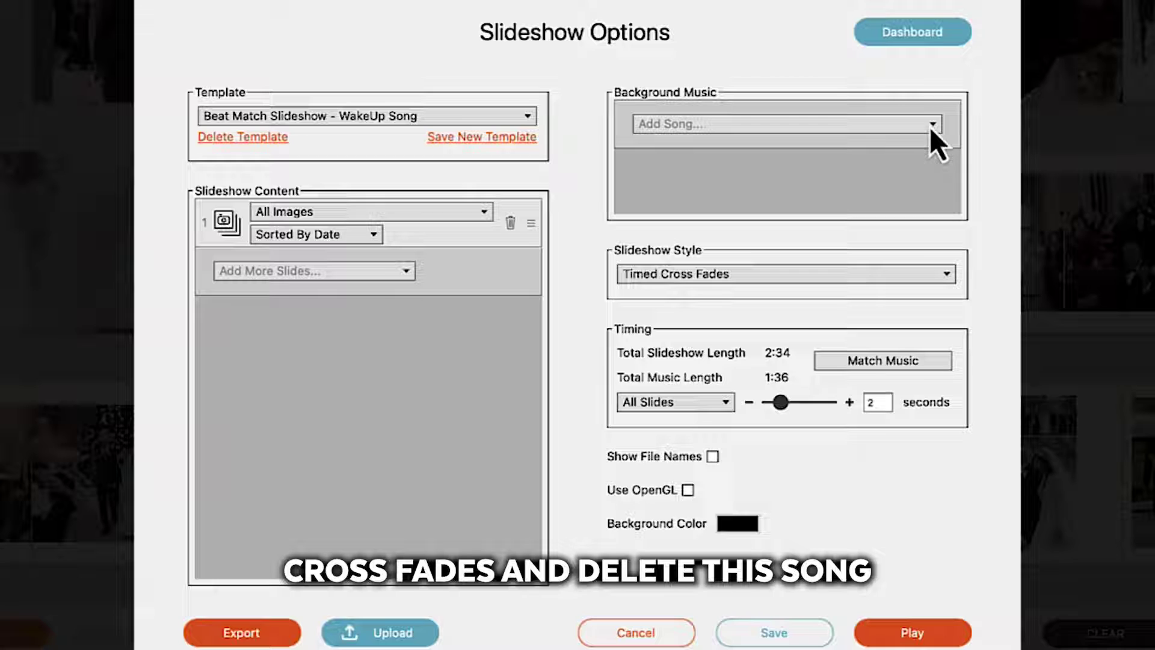
- Import Disco.mp3 as the background music and beat-match the slideshow to it
click(890, 128)
scroll(831, 207, down, 6)
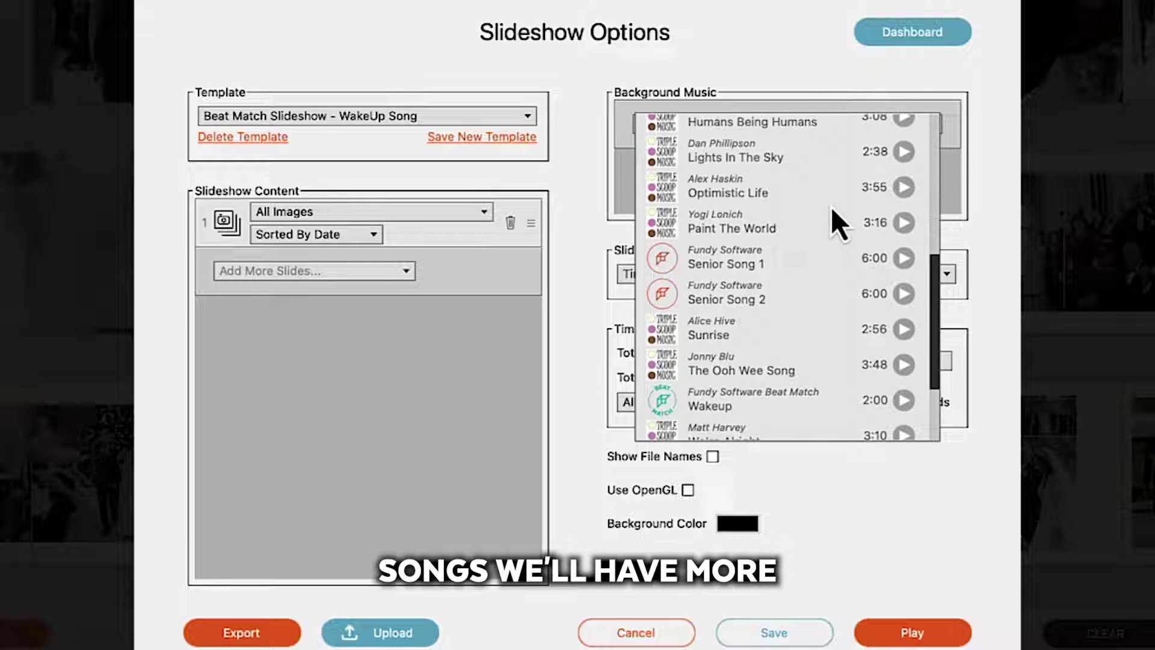
scroll(832, 206, up, 8)
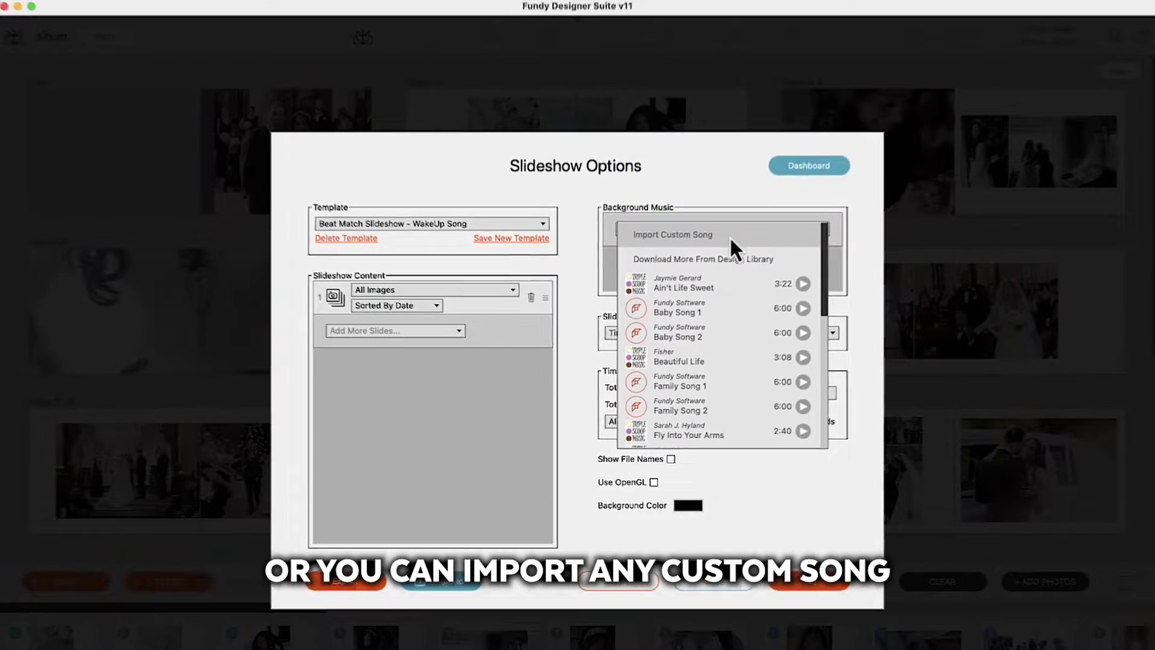
click(798, 136)
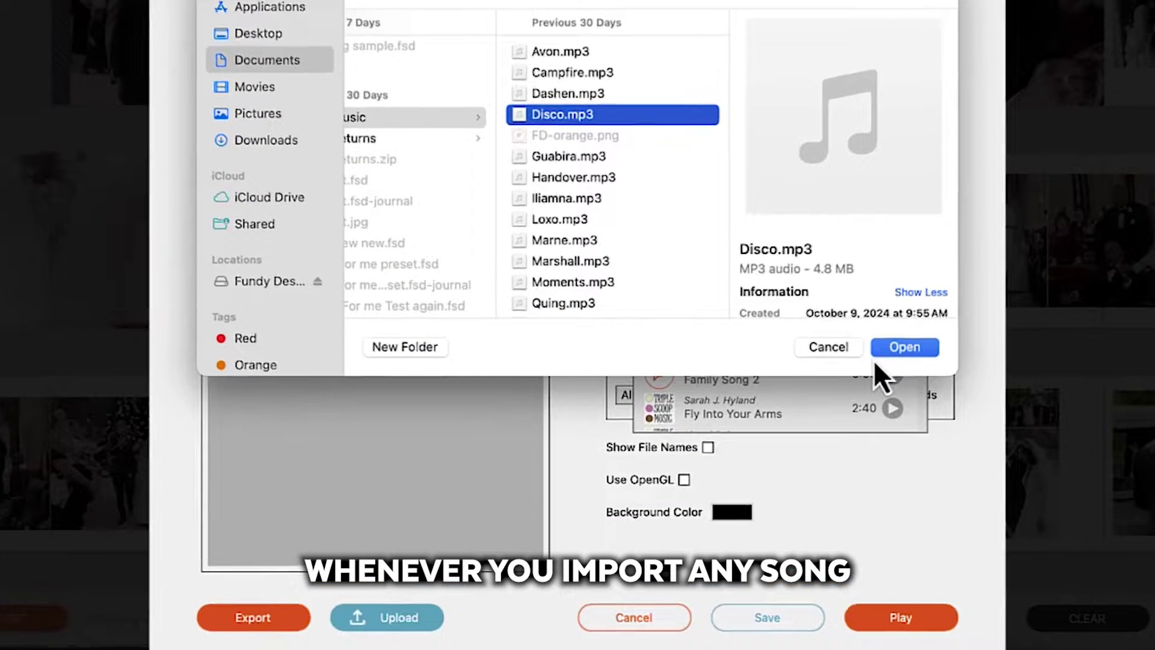
click(872, 363)
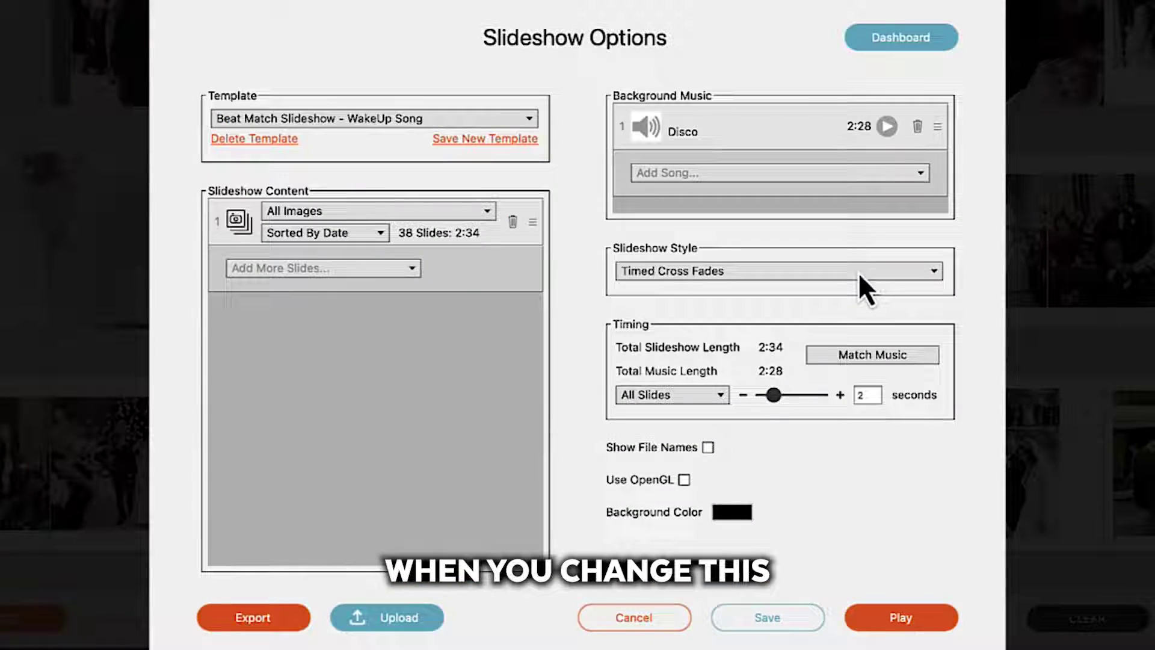
click(858, 272)
click(859, 290)
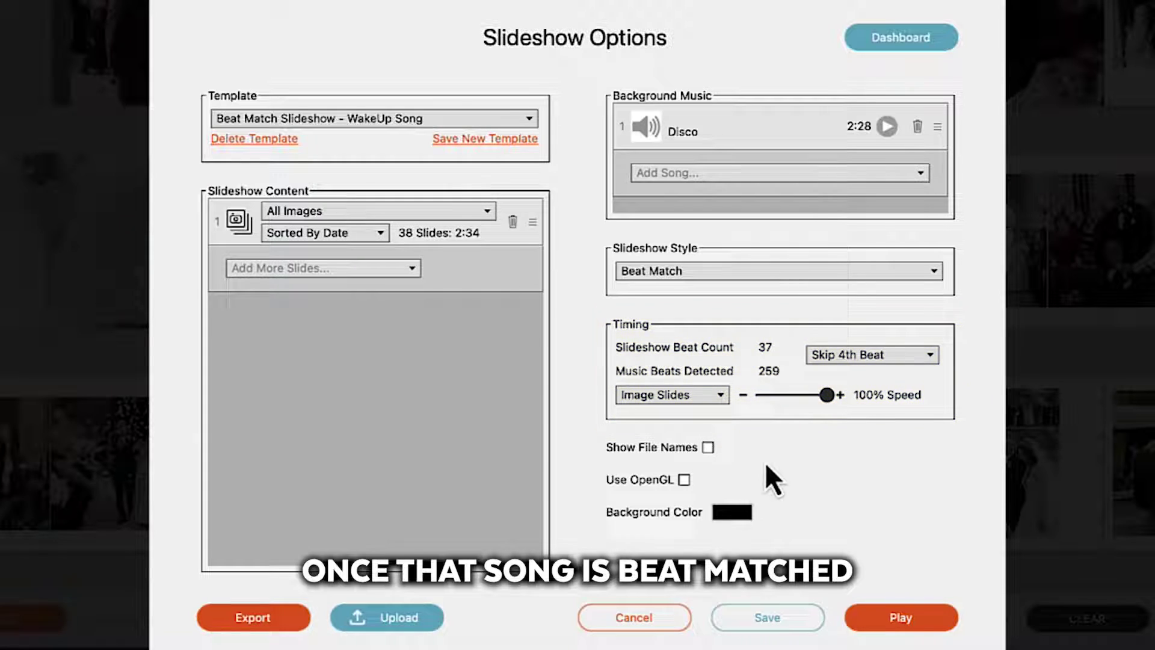
- Set the Beat Match timing to Skip 4th Beat across all 38 images
click(861, 354)
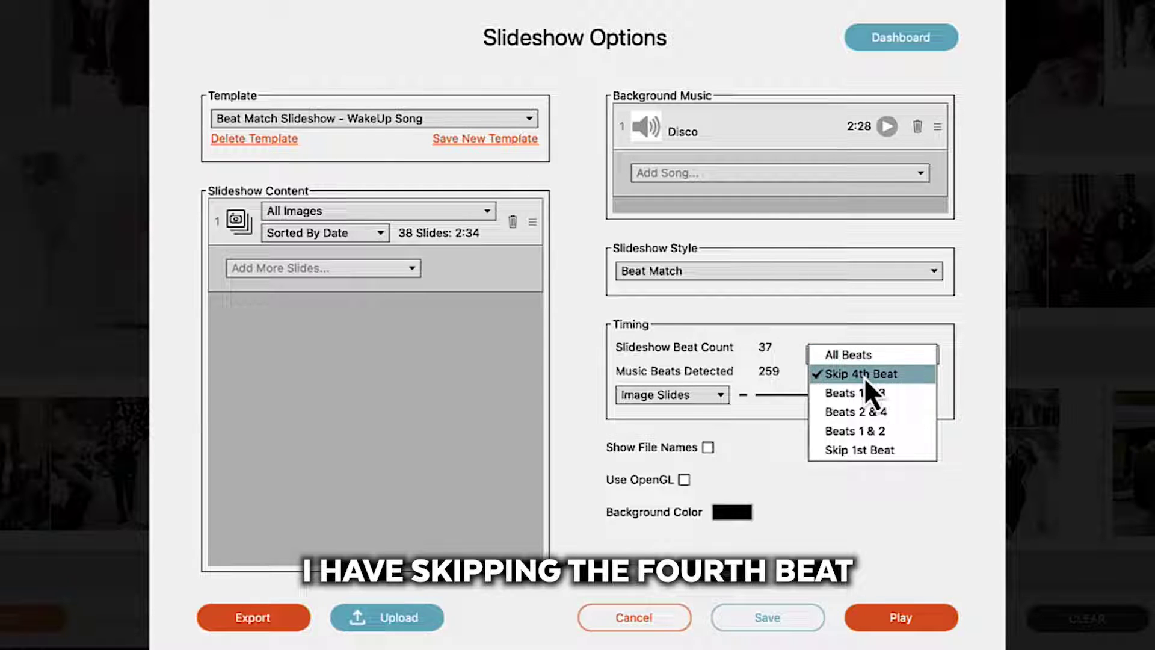
click(864, 376)
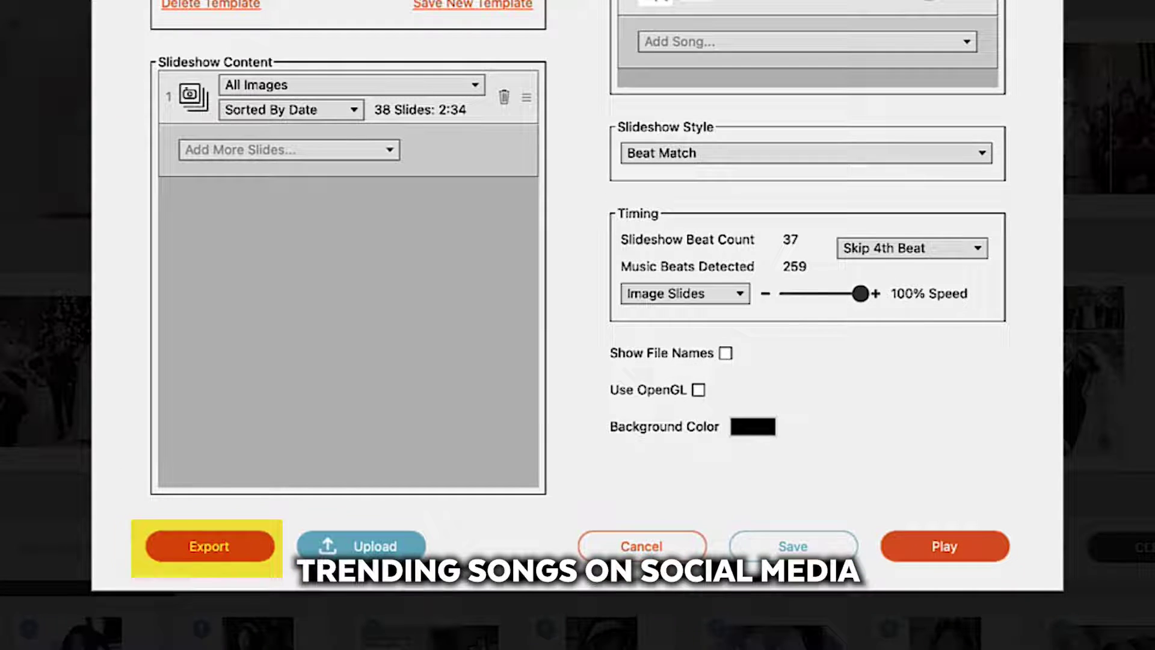
- Export the slideshow video named 'slideshow' at 1080p Vertical [9:16] resolution
click(227, 549)
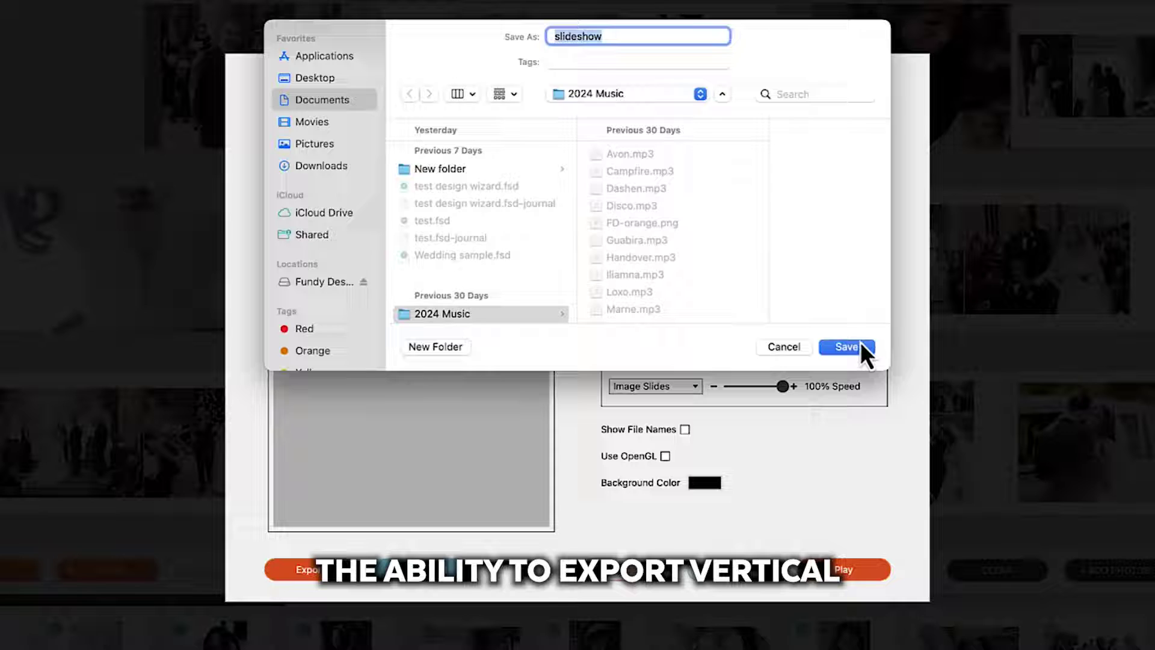
click(860, 346)
click(488, 295)
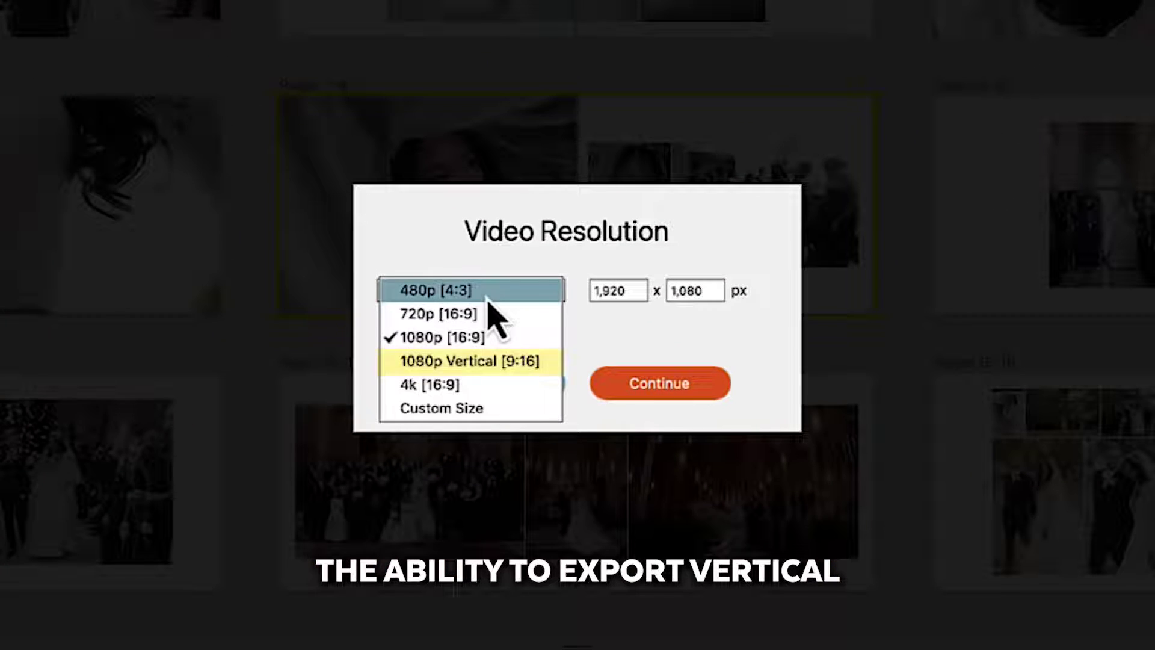
click(508, 361)
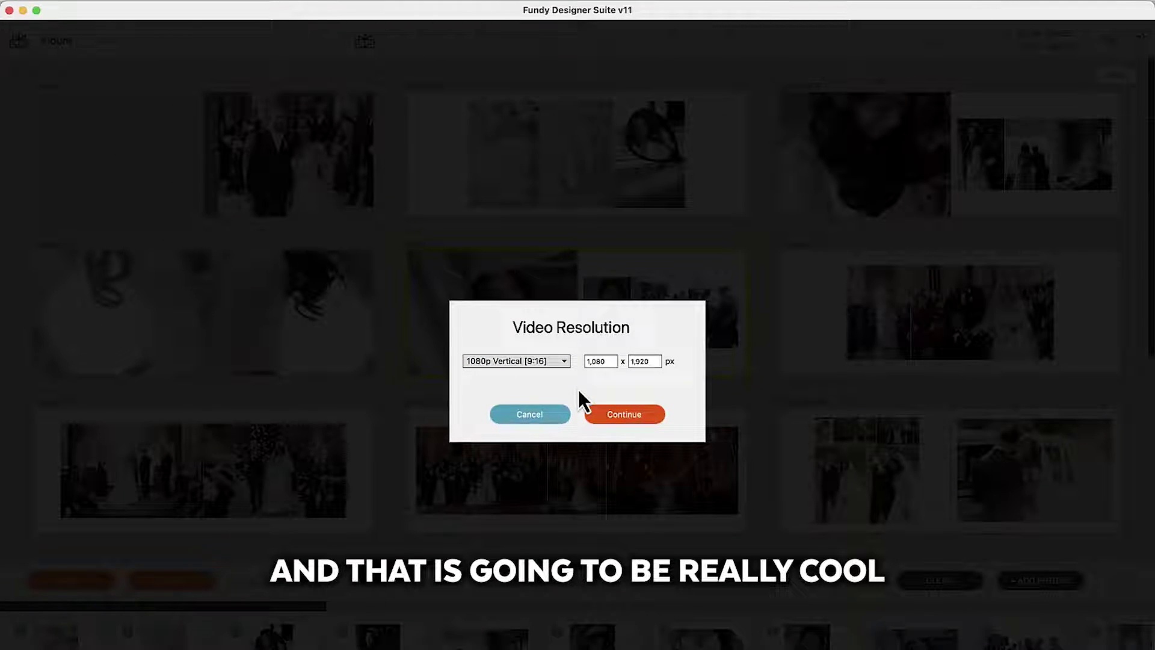
click(543, 414)
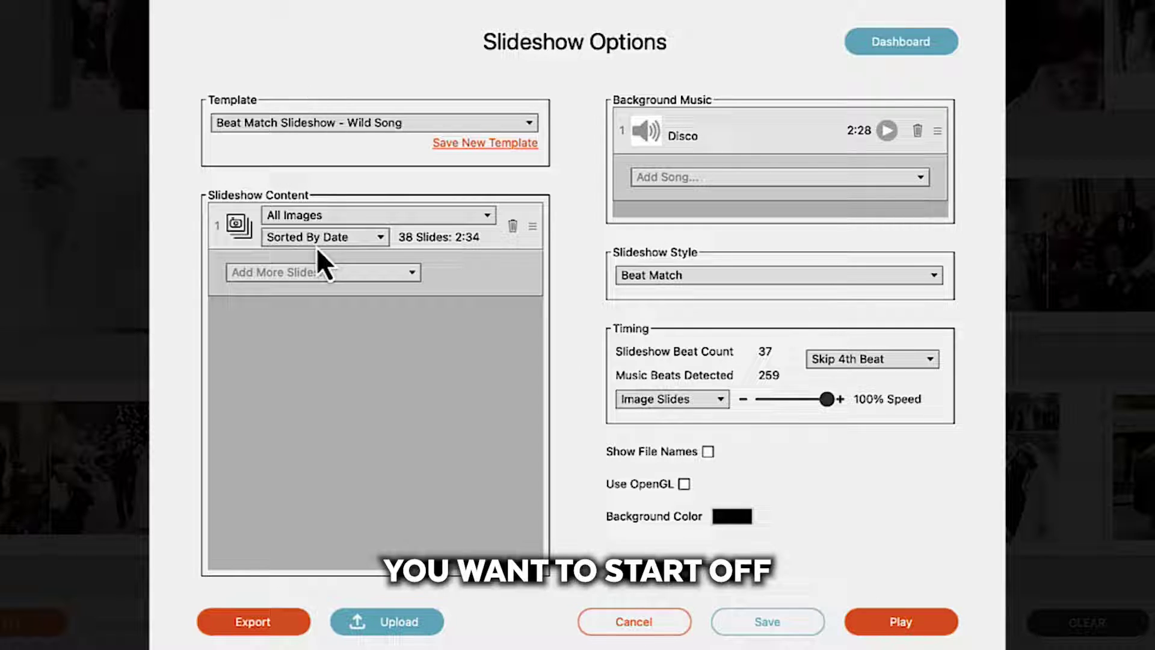
- Limit slideshow content to 5-Star Images and add a 'Your Album' title slide in Snell Roundhand
click(338, 216)
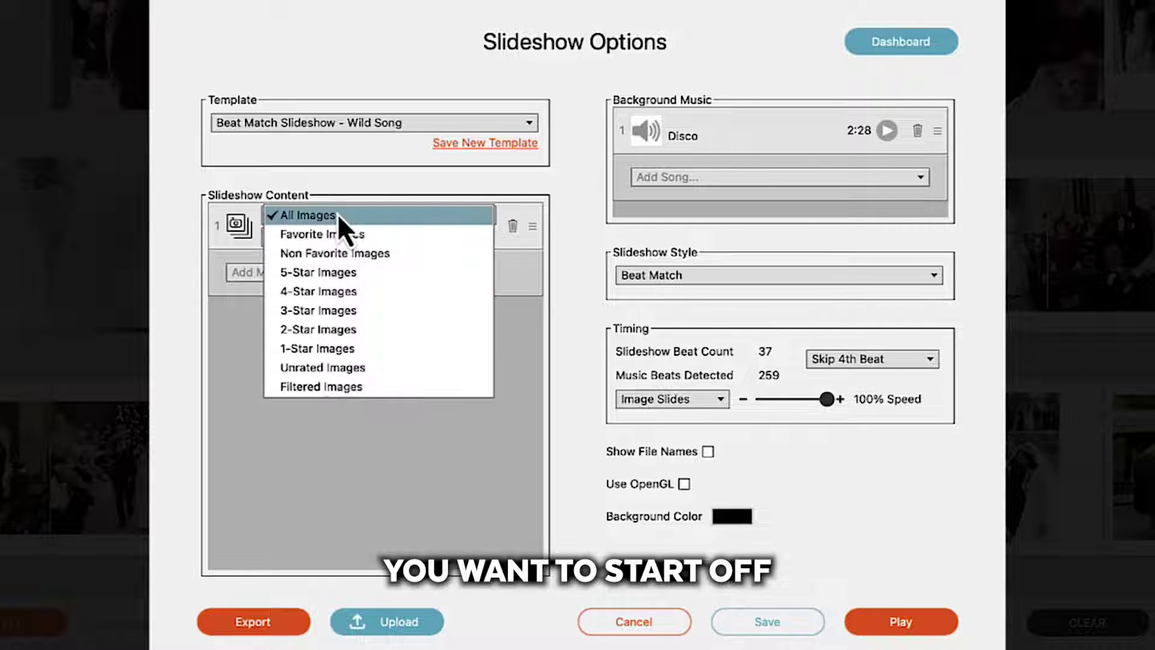
click(345, 272)
click(345, 273)
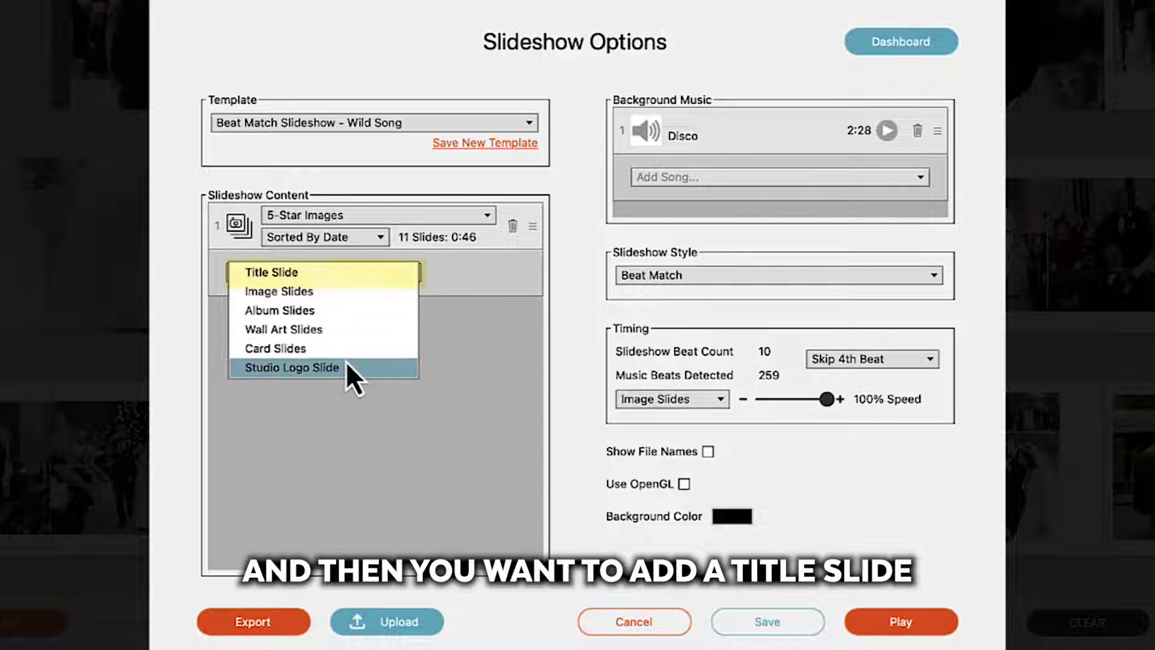
click(334, 273)
text(Your Album)
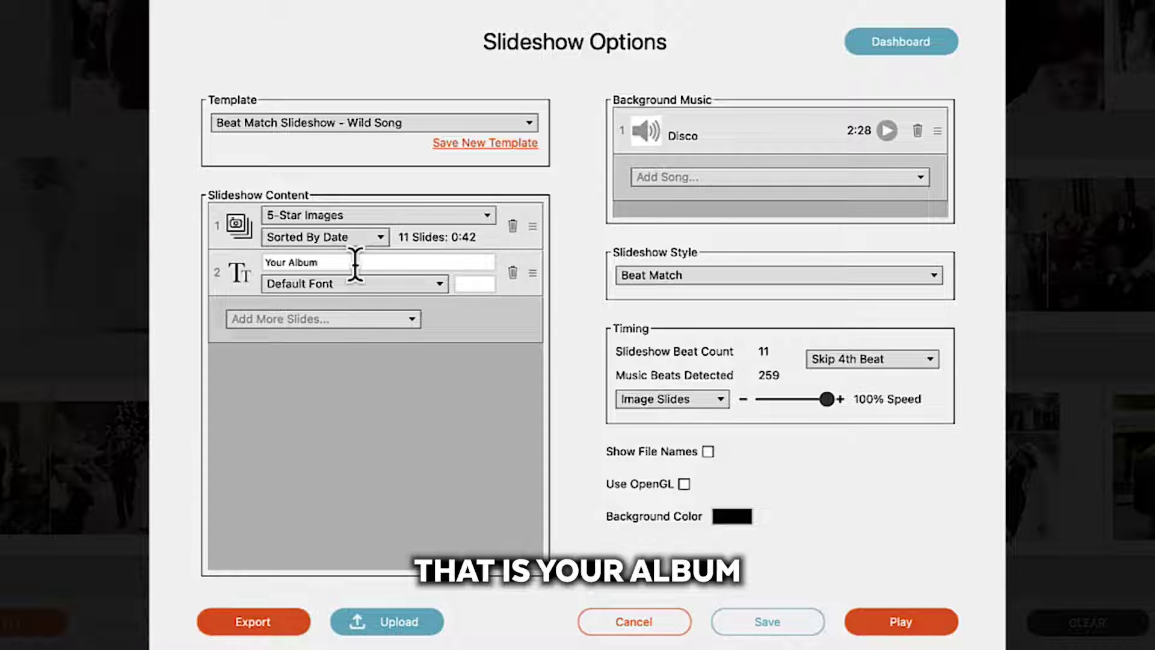
click(361, 284)
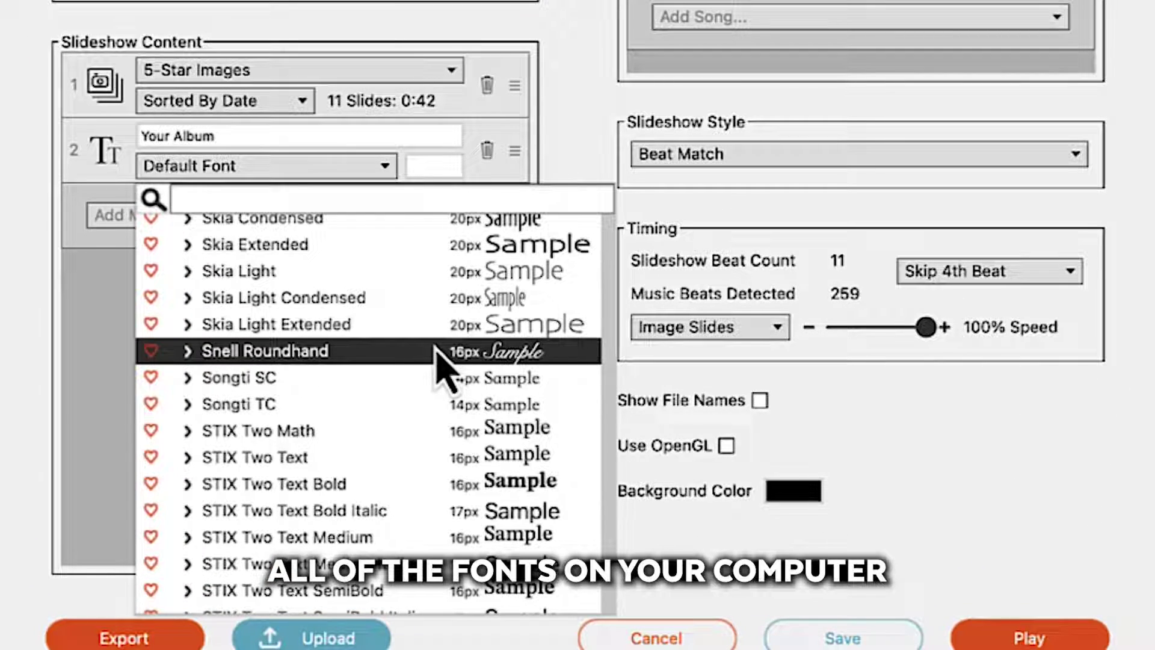
click(151, 351)
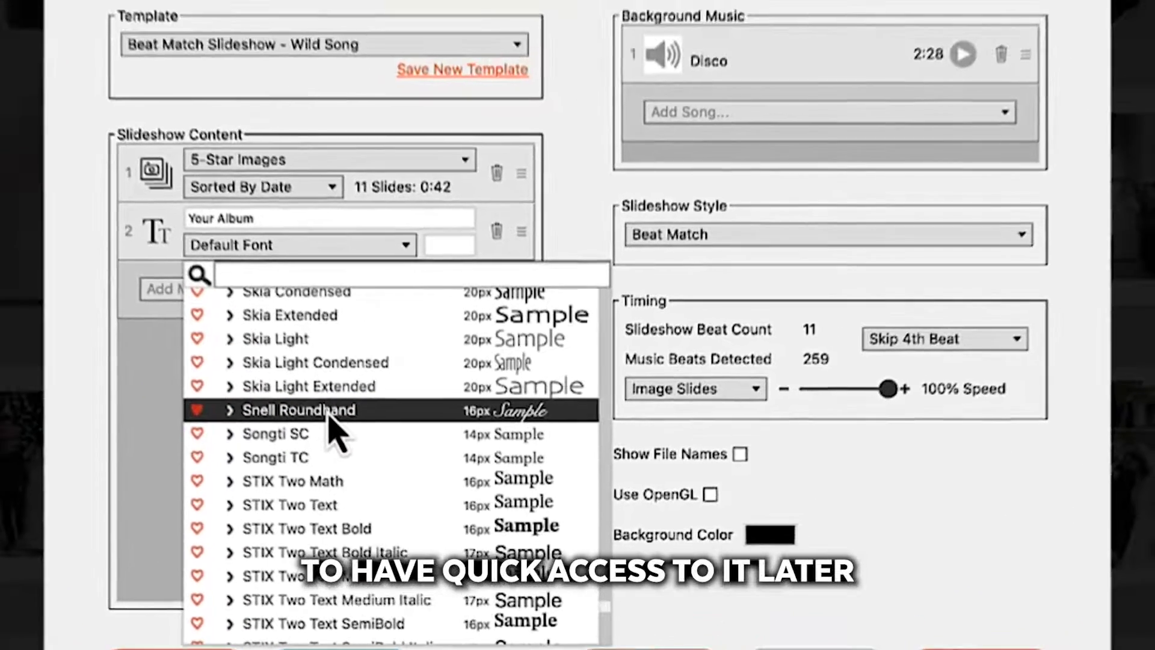
click(289, 351)
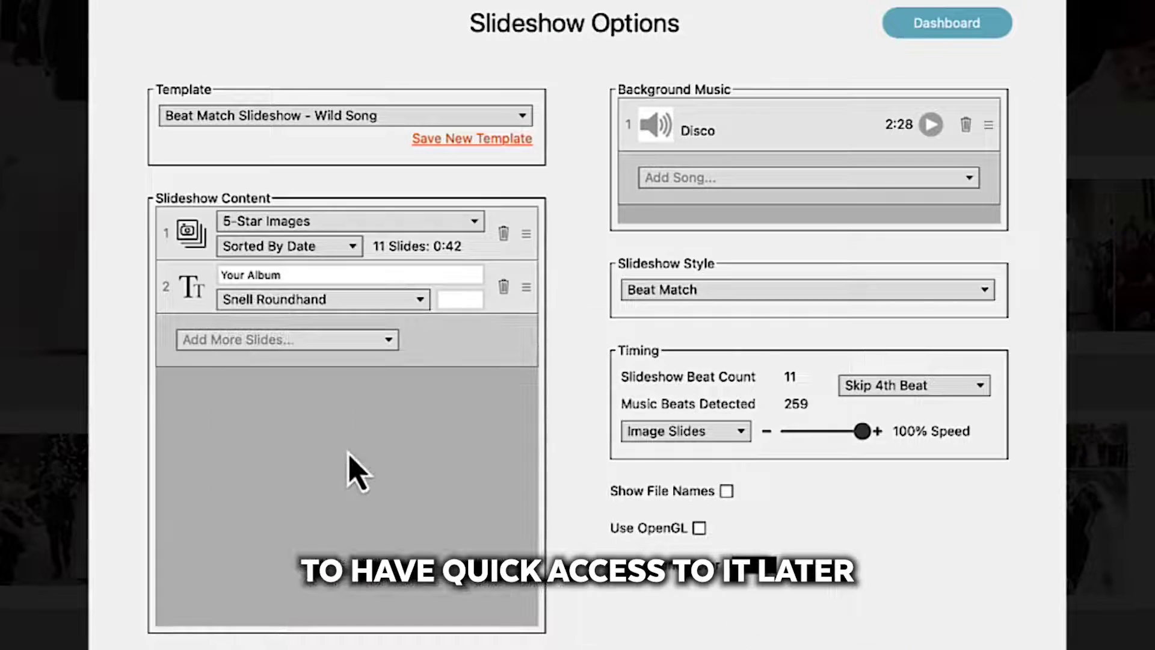
click(293, 216)
click(343, 383)
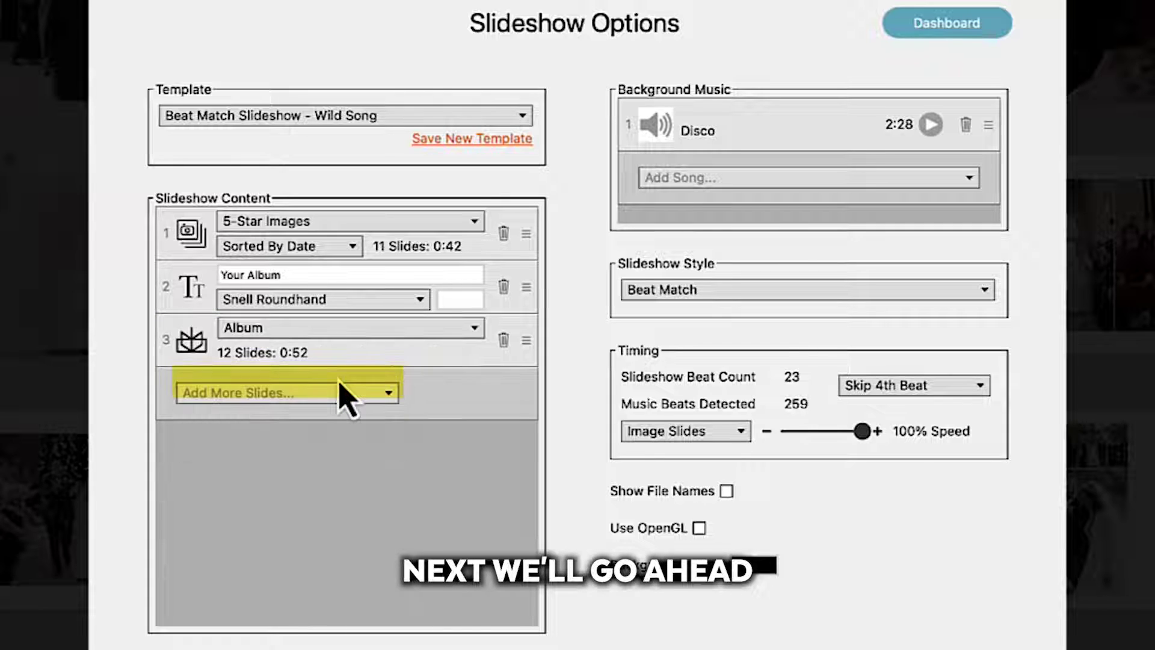
click(336, 395)
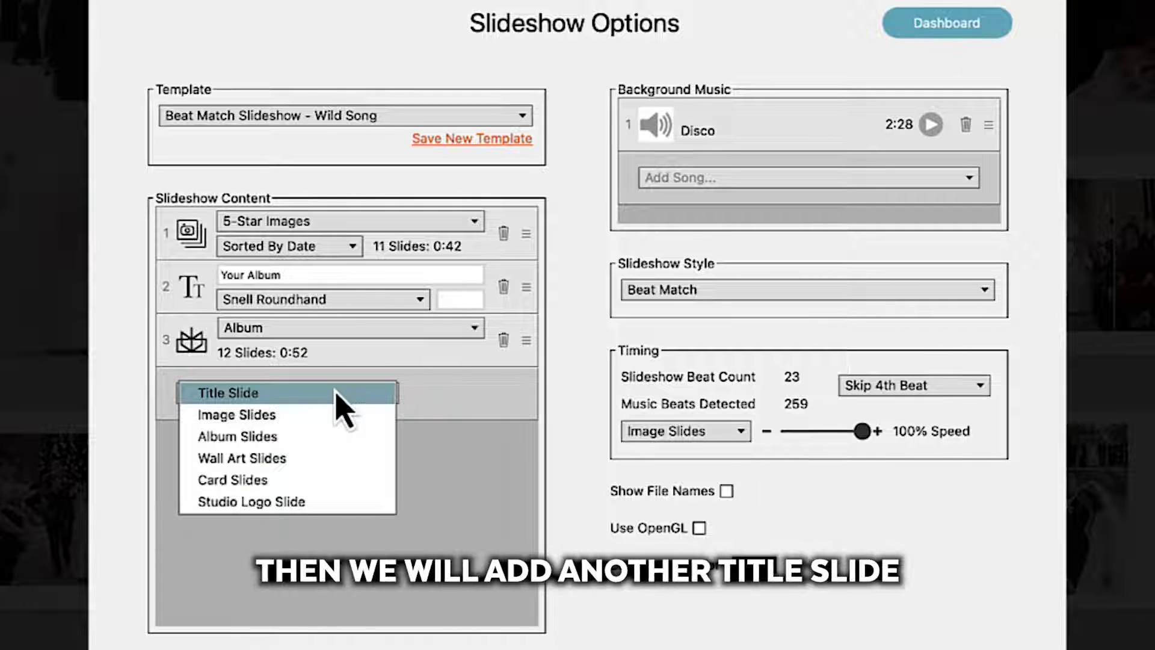
click(327, 396)
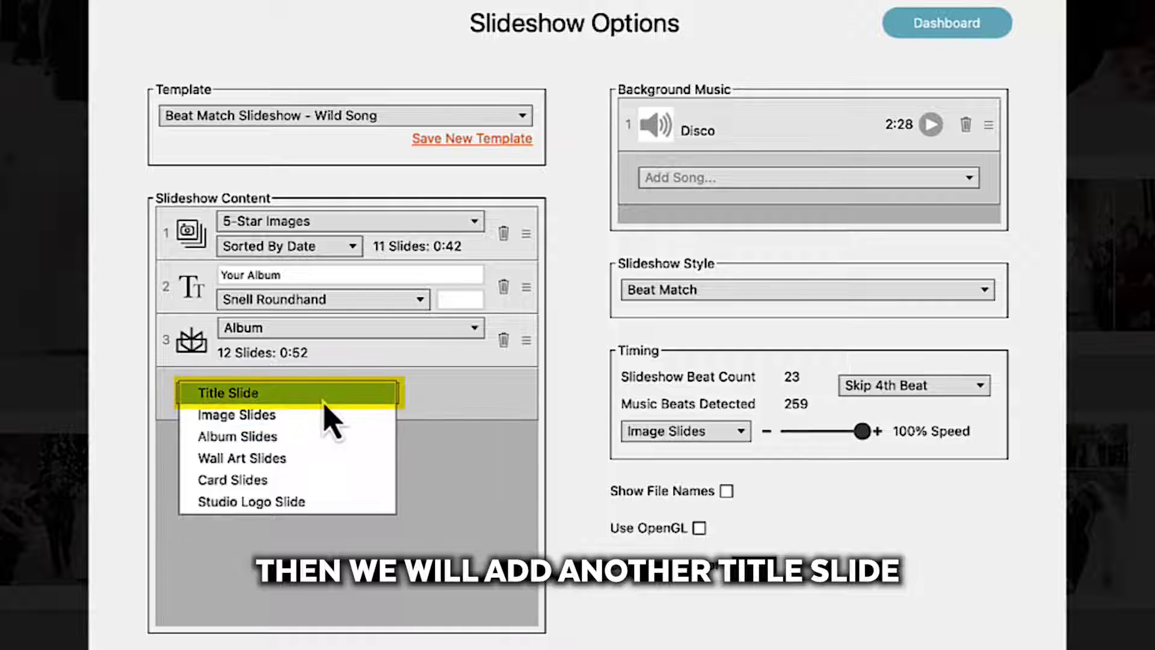
click(333, 381)
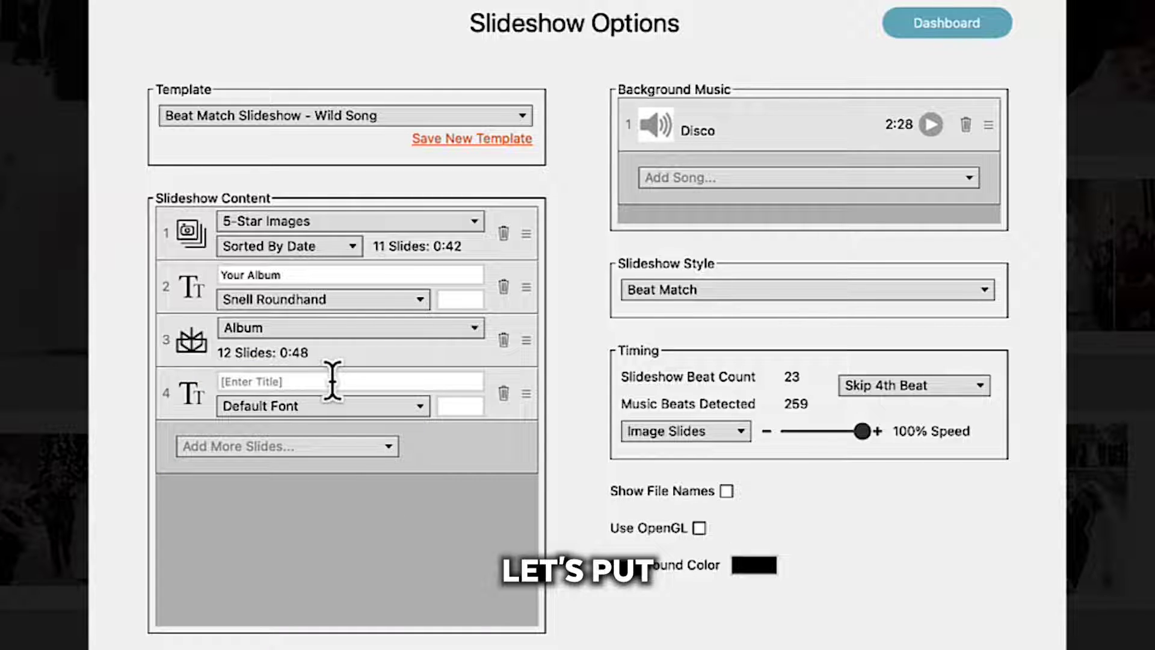
text(www.yourbusiness.com)
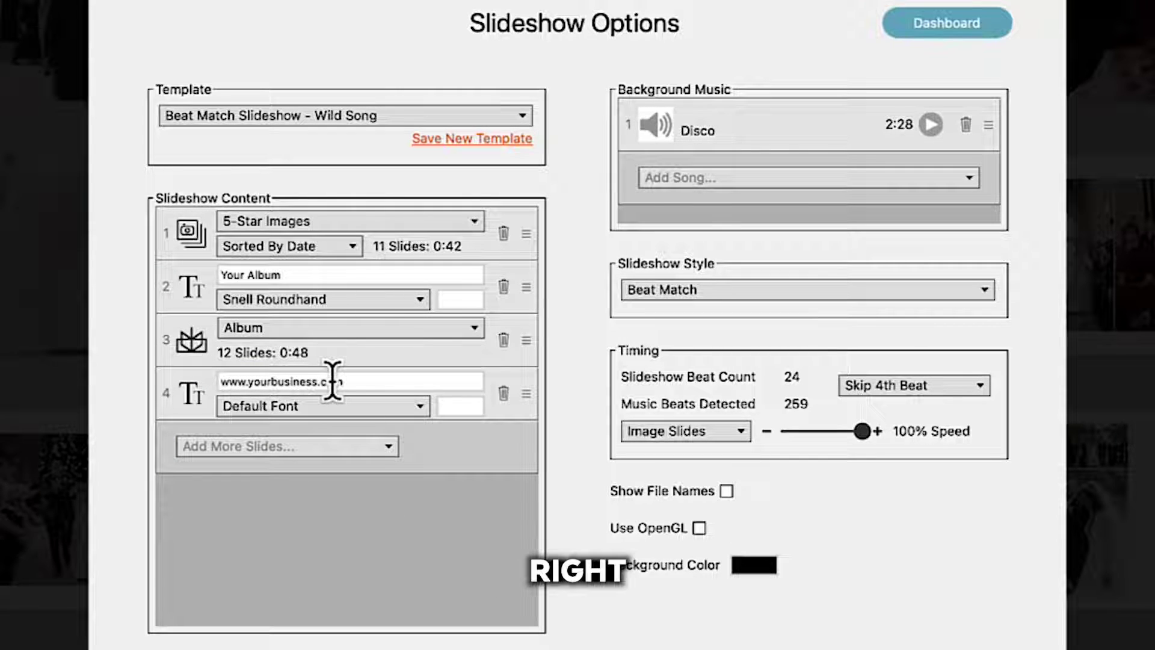
click(335, 450)
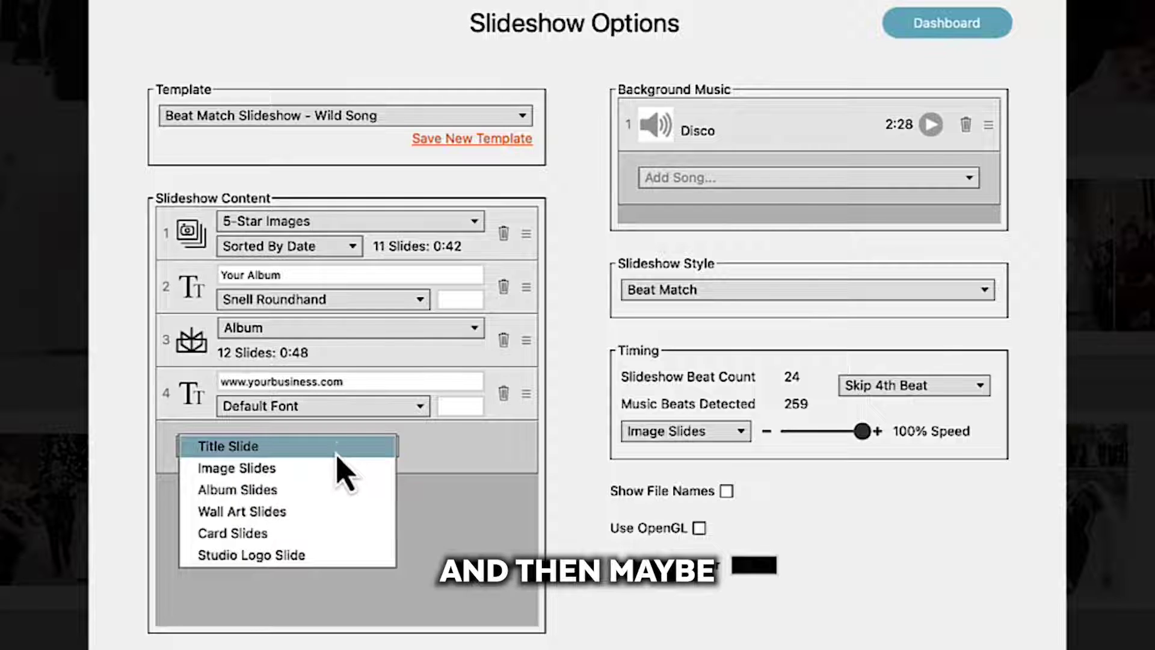
click(342, 411)
click(342, 411)
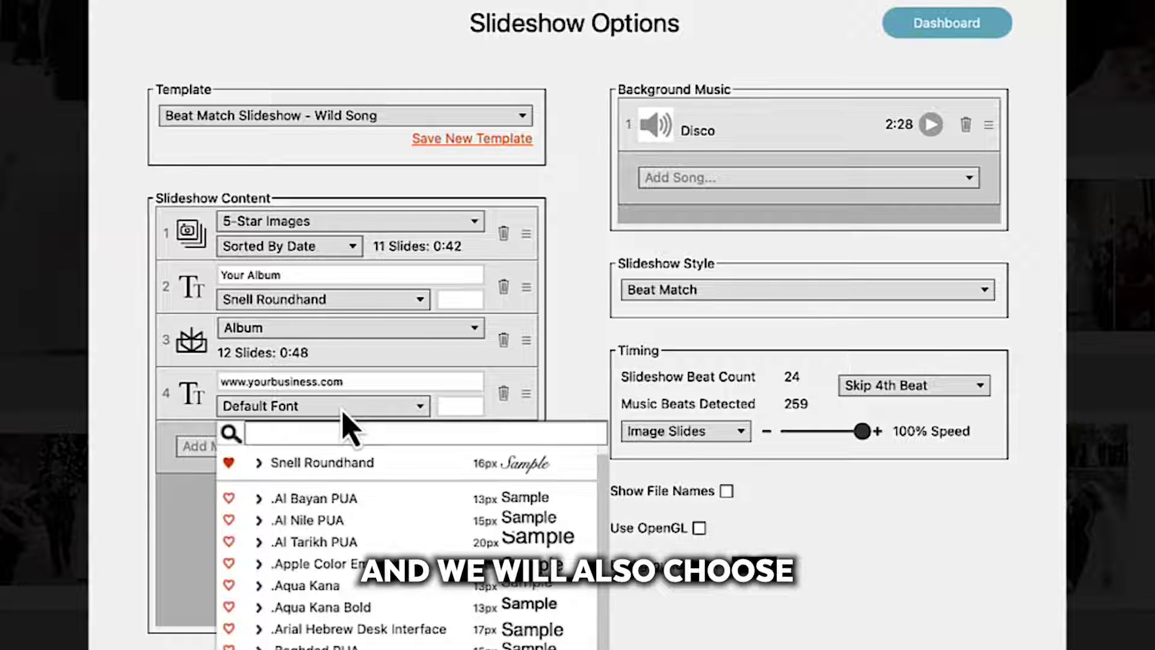
click(346, 460)
- Add a studio logo slide and import the black and white logo image file
click(342, 450)
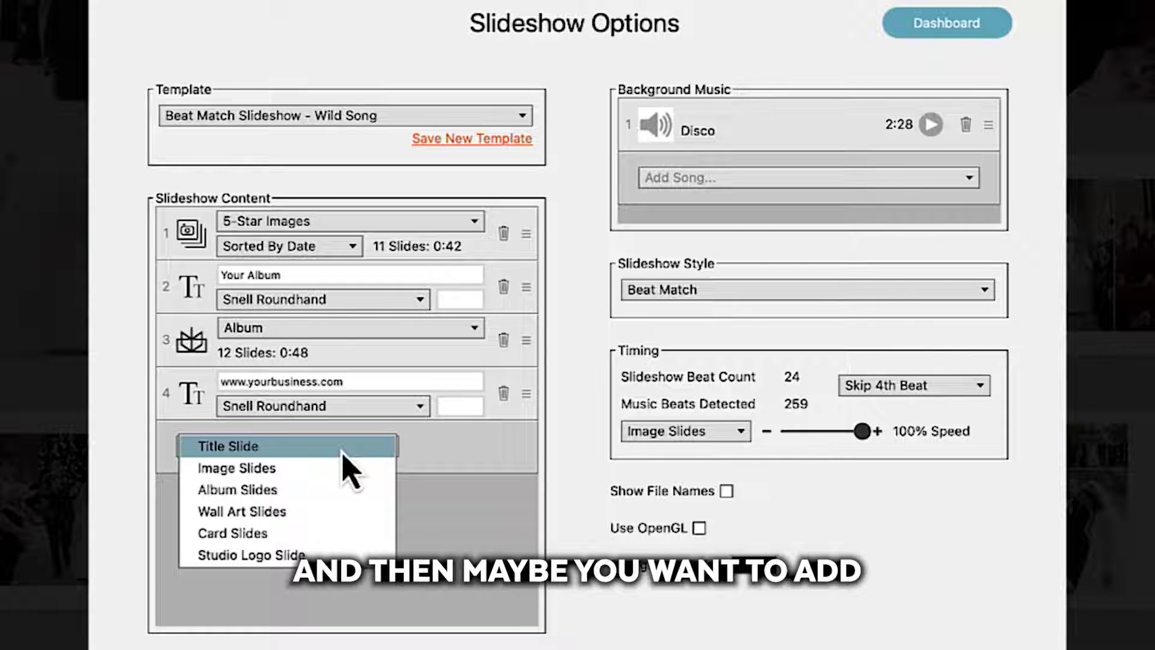
click(349, 554)
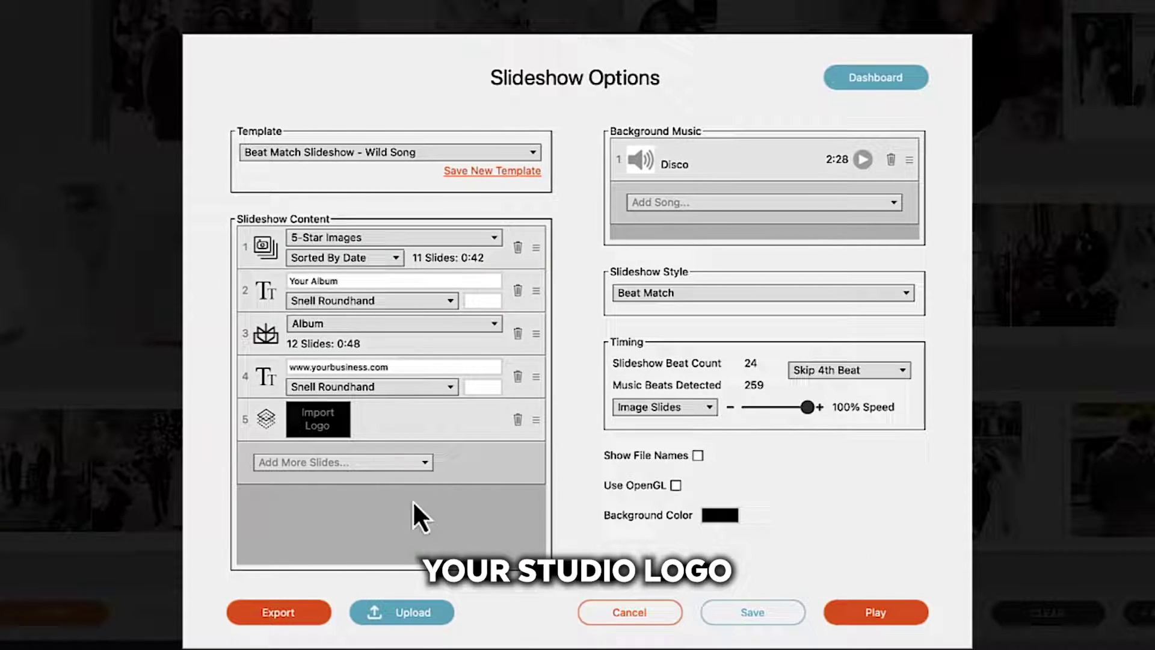
click(335, 421)
click(851, 24)
text(logo)
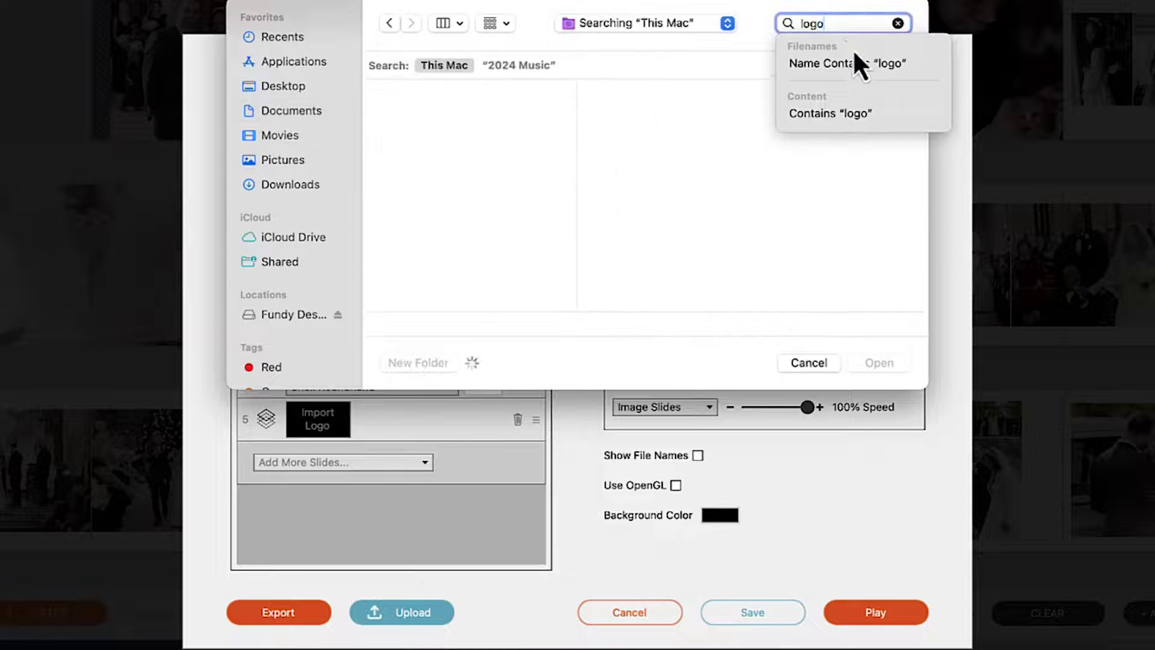
click(855, 59)
click(472, 118)
key(Return)
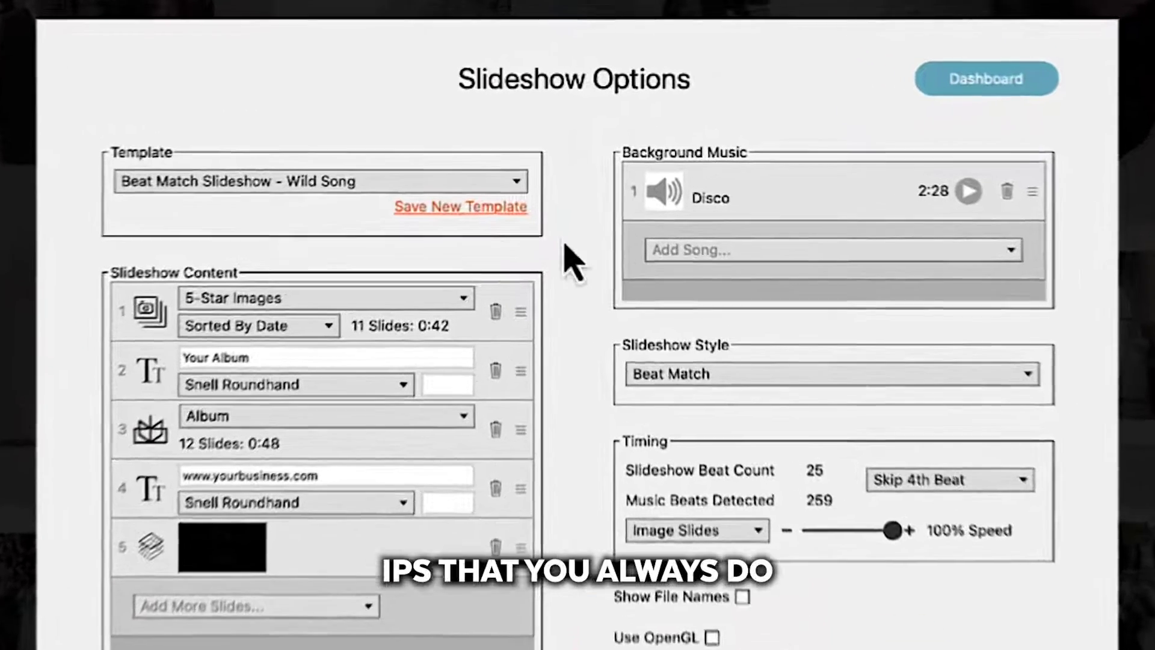
- Save the slideshow setup as a new template called 'Wedding IPS'
click(492, 171)
text(Wedding IPS)
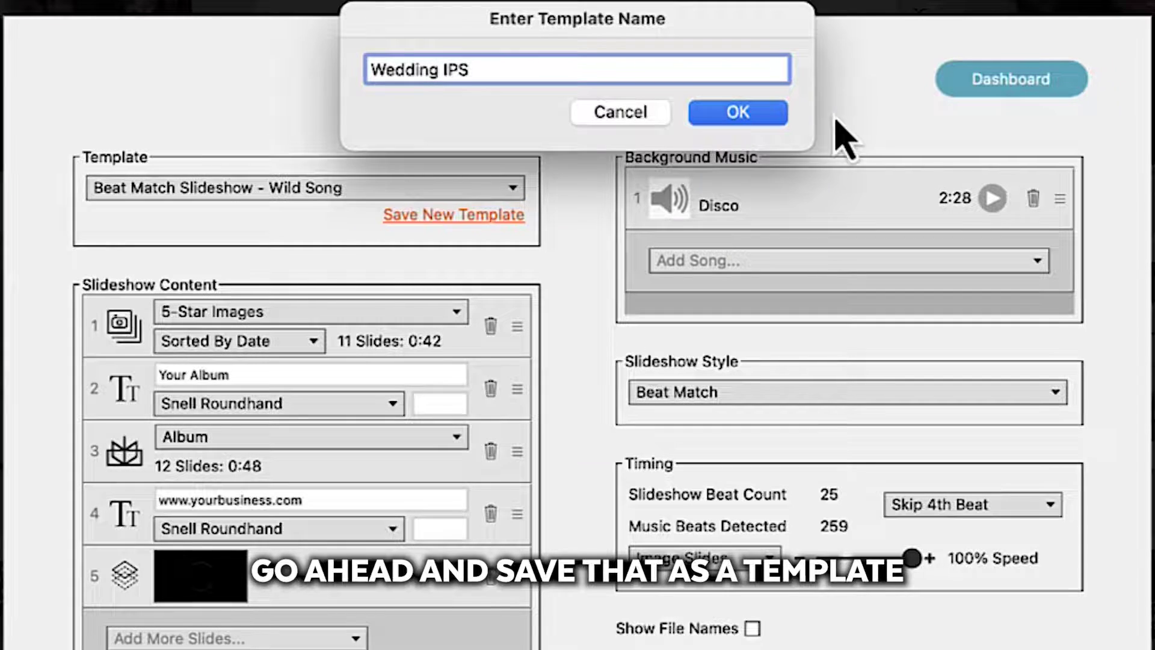
key(Return)
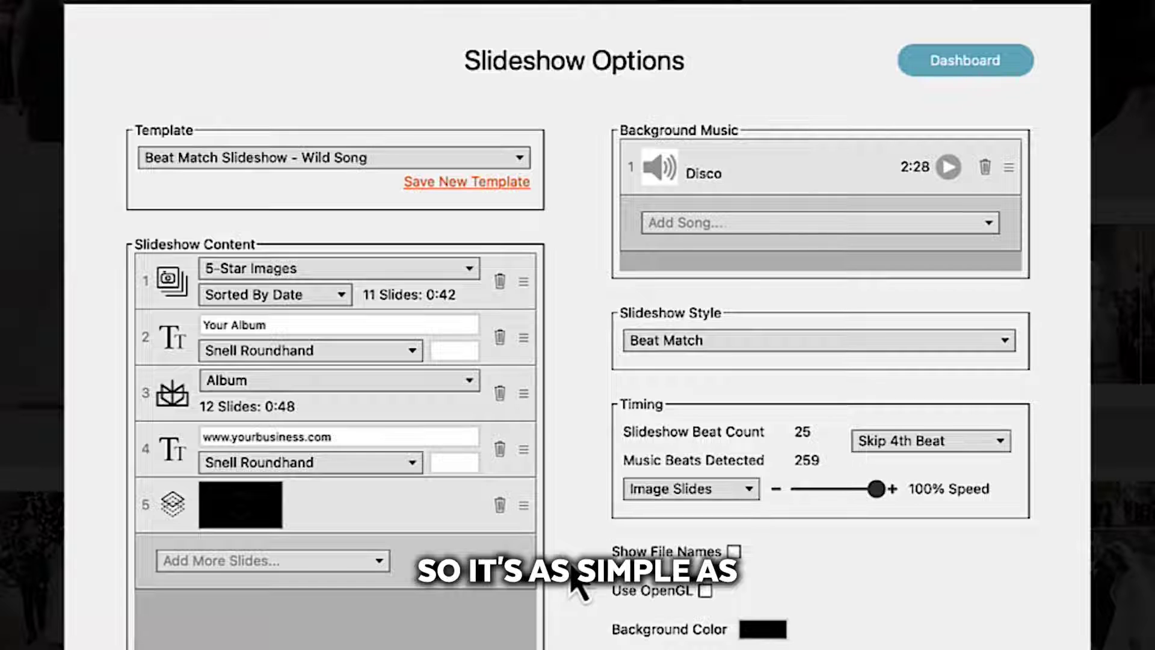
- Load the Wedding IPS template and swap the Disco background song for Wedding Song 2
click(325, 164)
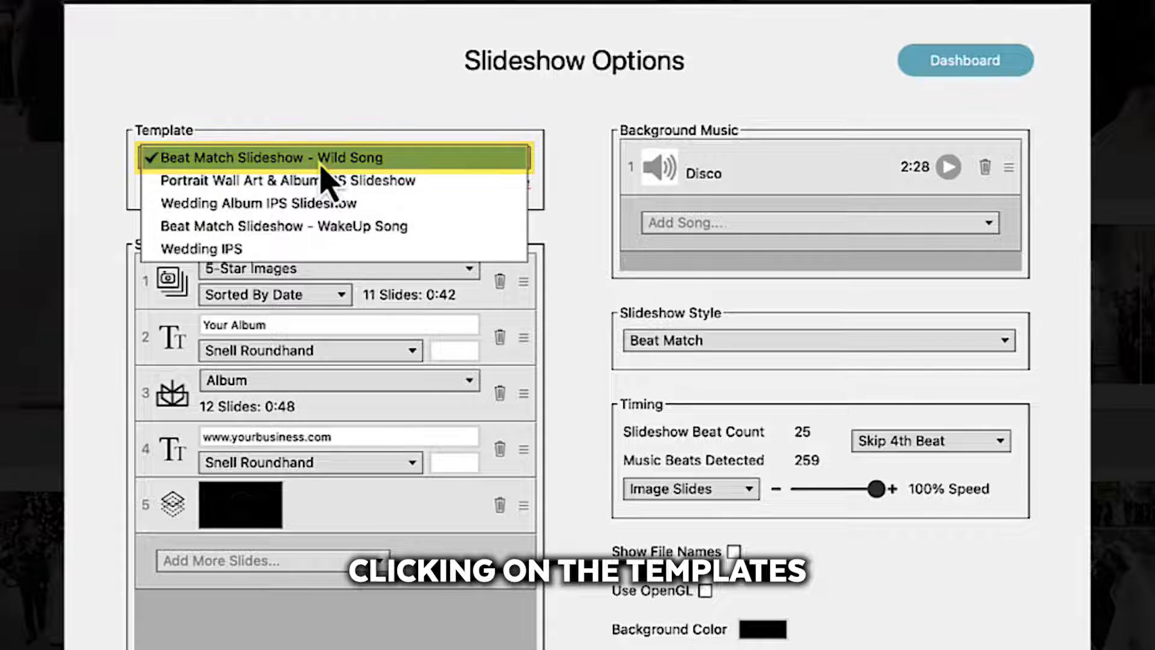
click(327, 249)
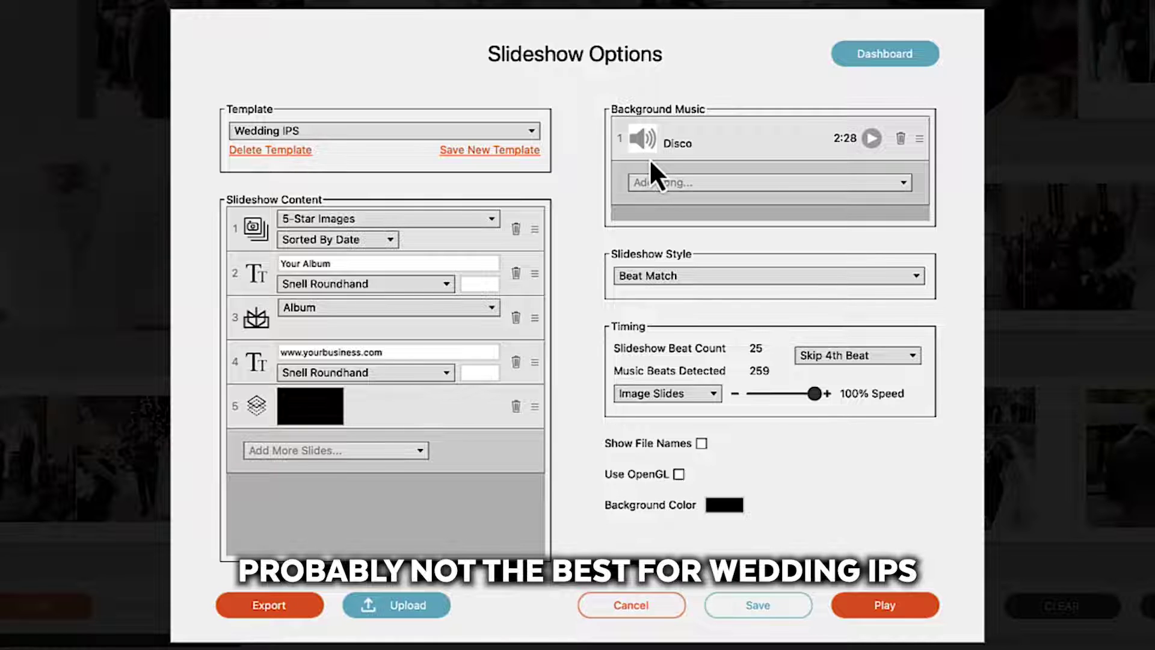
click(900, 139)
click(899, 144)
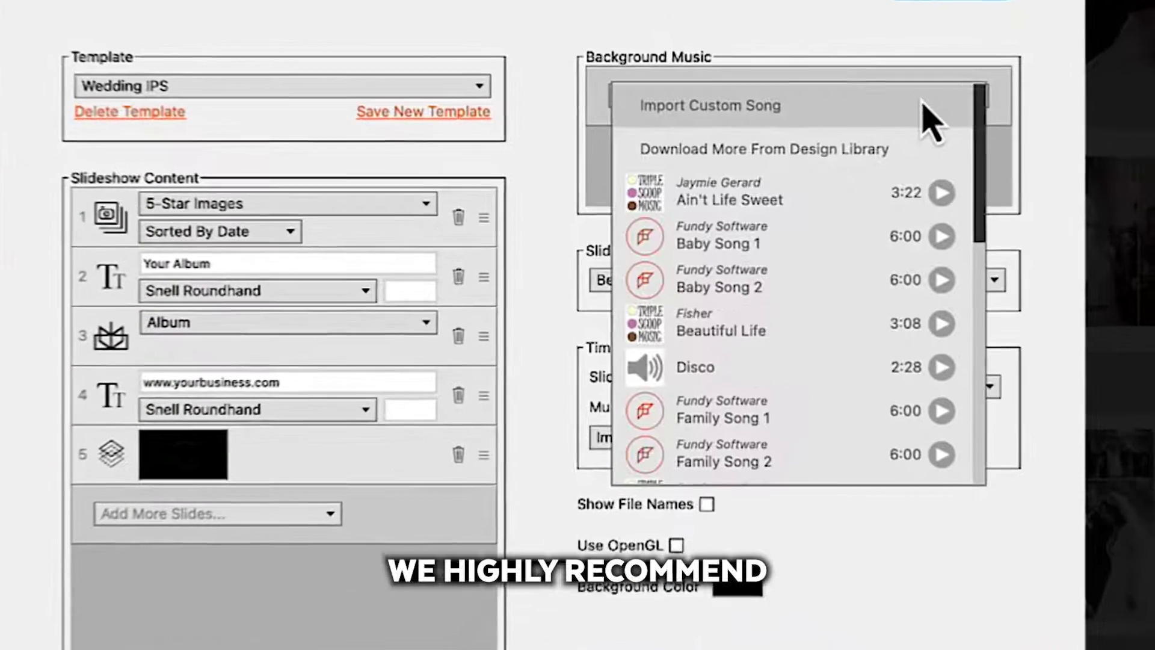
scroll(828, 239, down, 5)
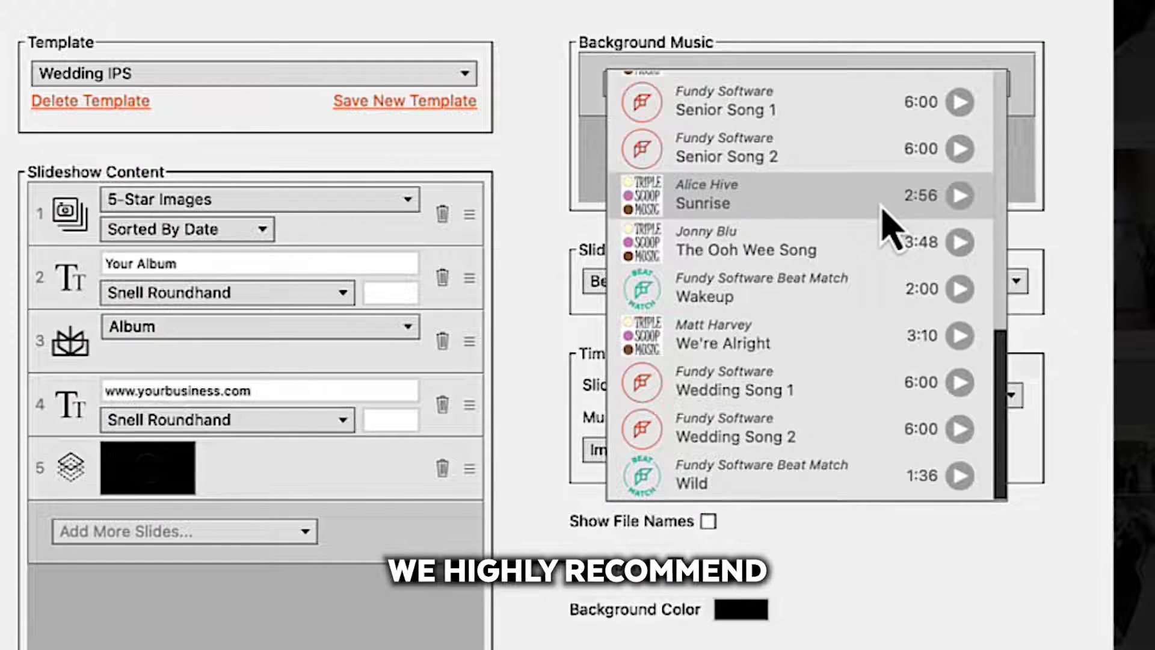
click(802, 434)
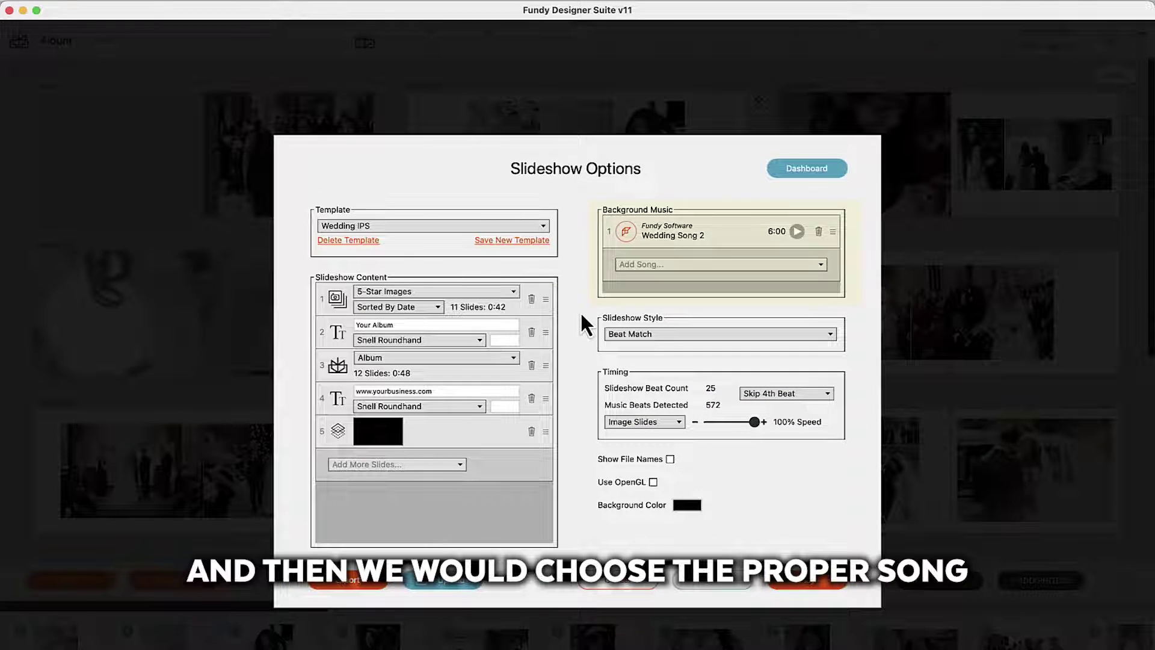
- Switch the slideshow style to Timed Cross Fades and set image slides to 1.4 seconds
click(689, 335)
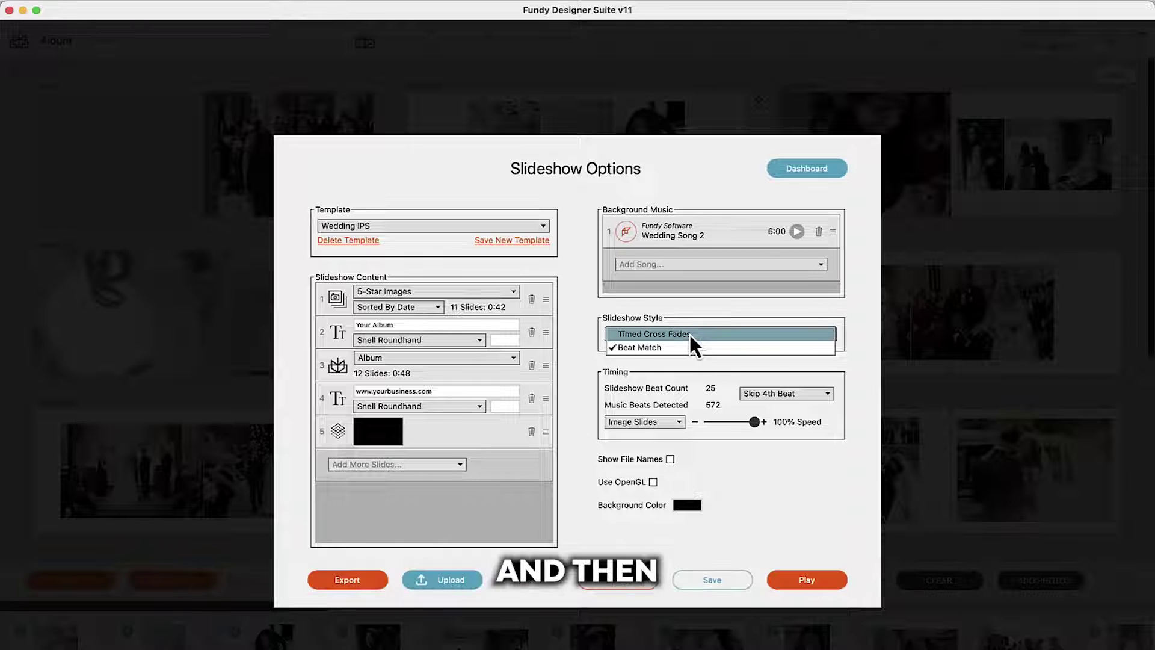
click(690, 332)
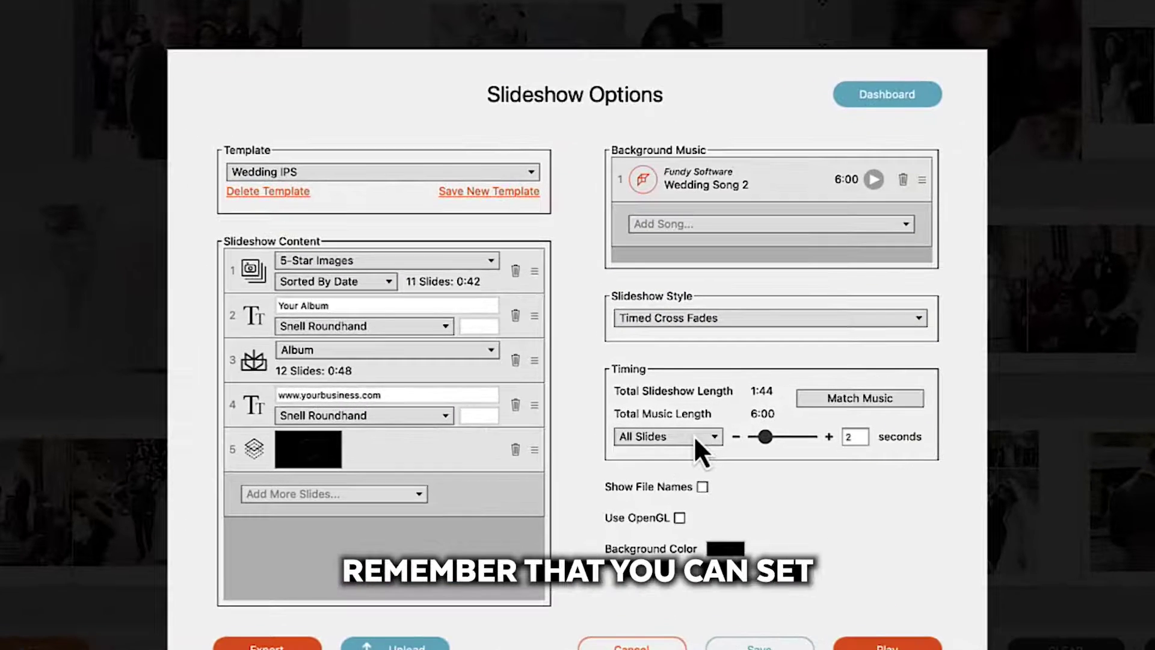
click(669, 425)
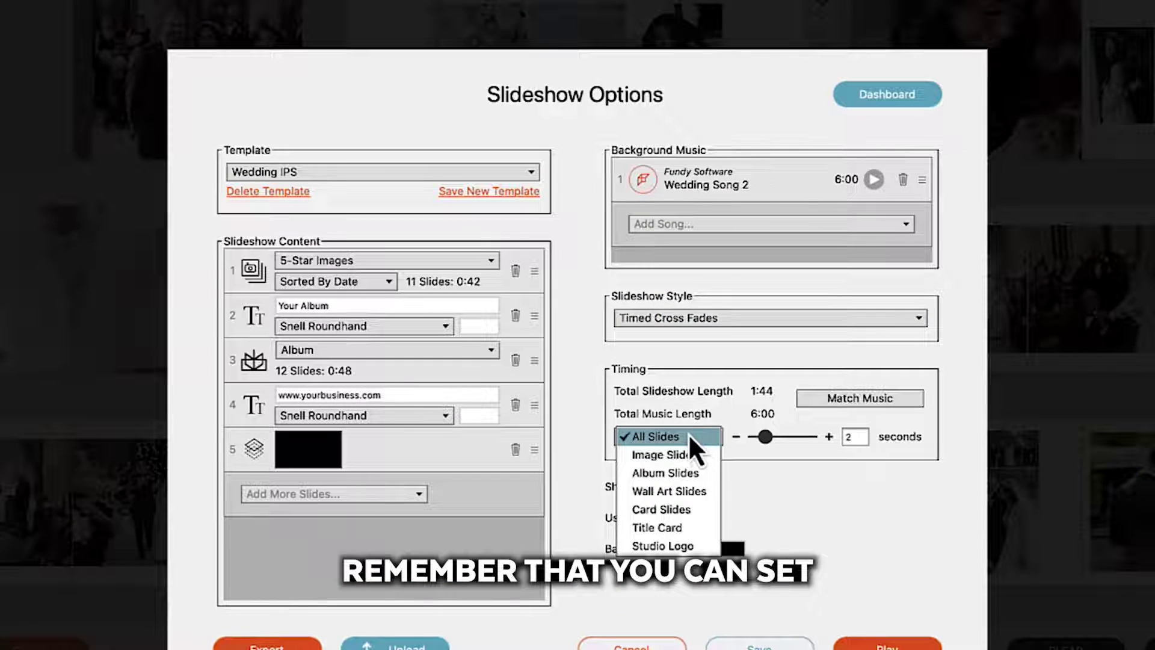
click(668, 441)
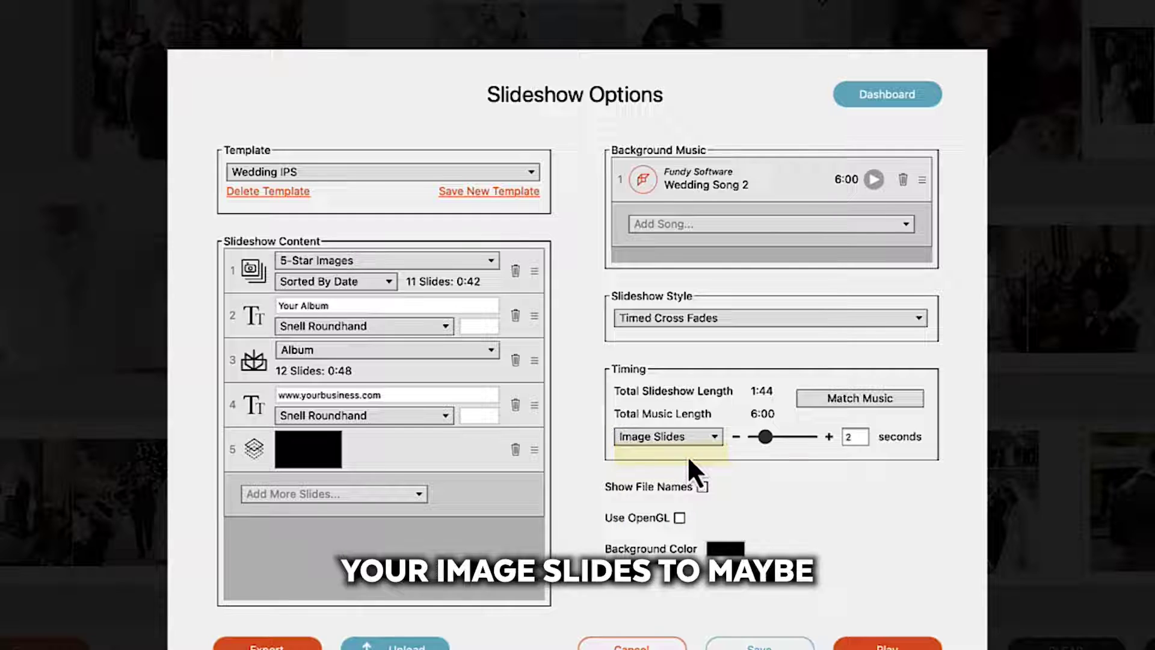
click(736, 437)
click(735, 436)
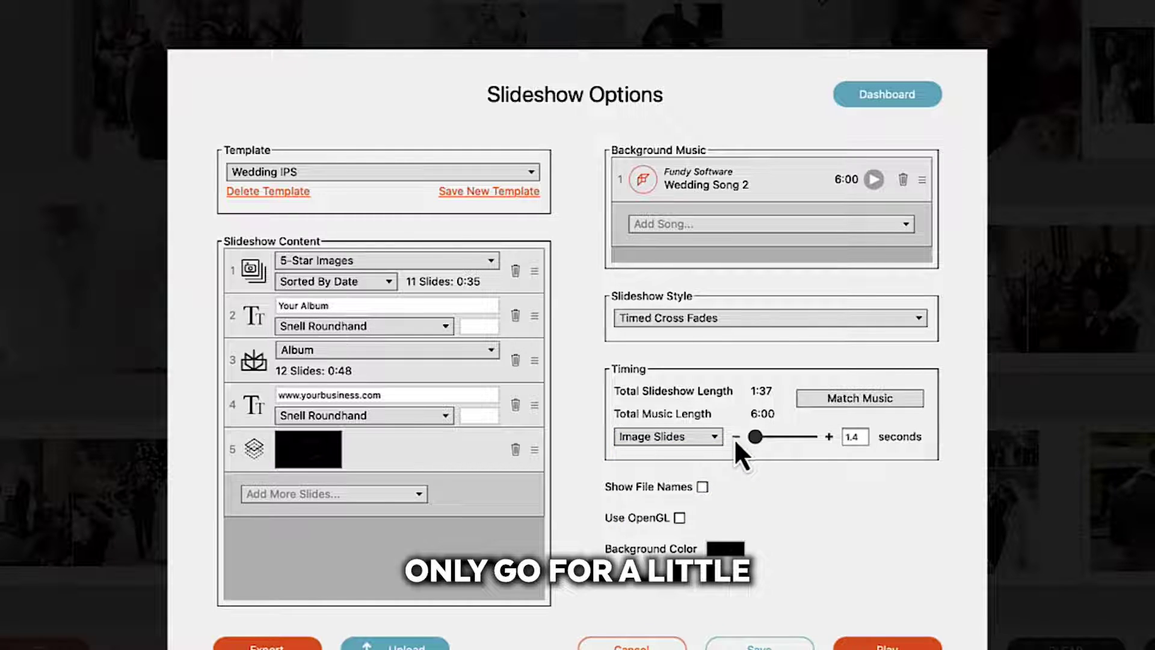
- Lengthen the Wall Art slides to 2.7 seconds
click(650, 436)
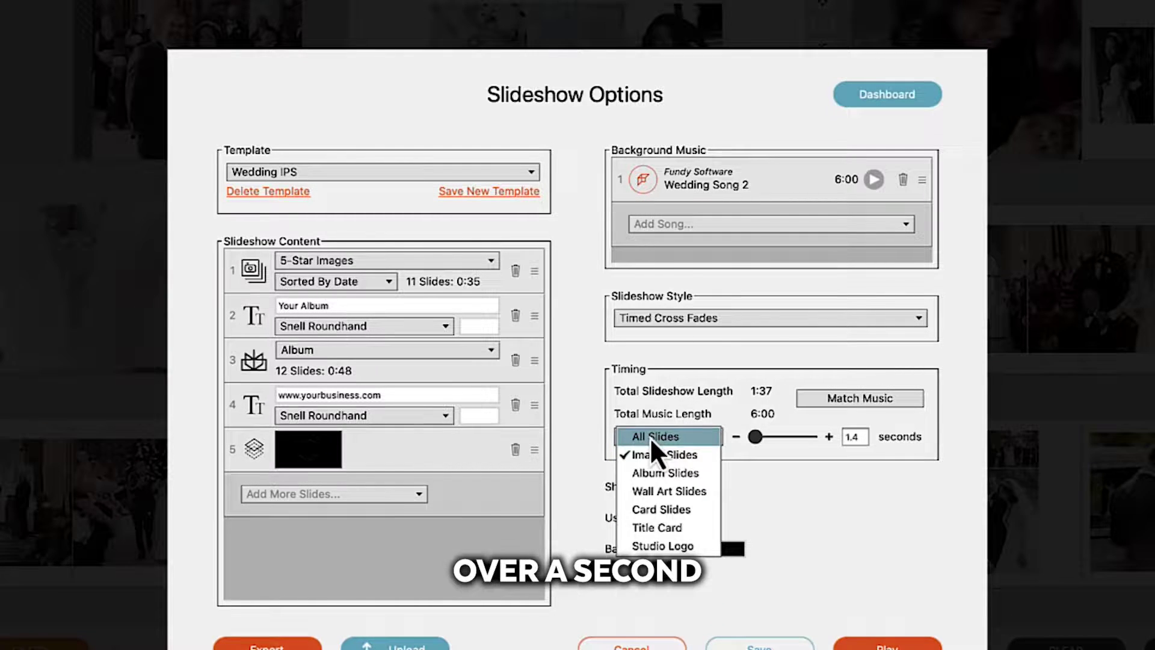
click(664, 473)
click(703, 437)
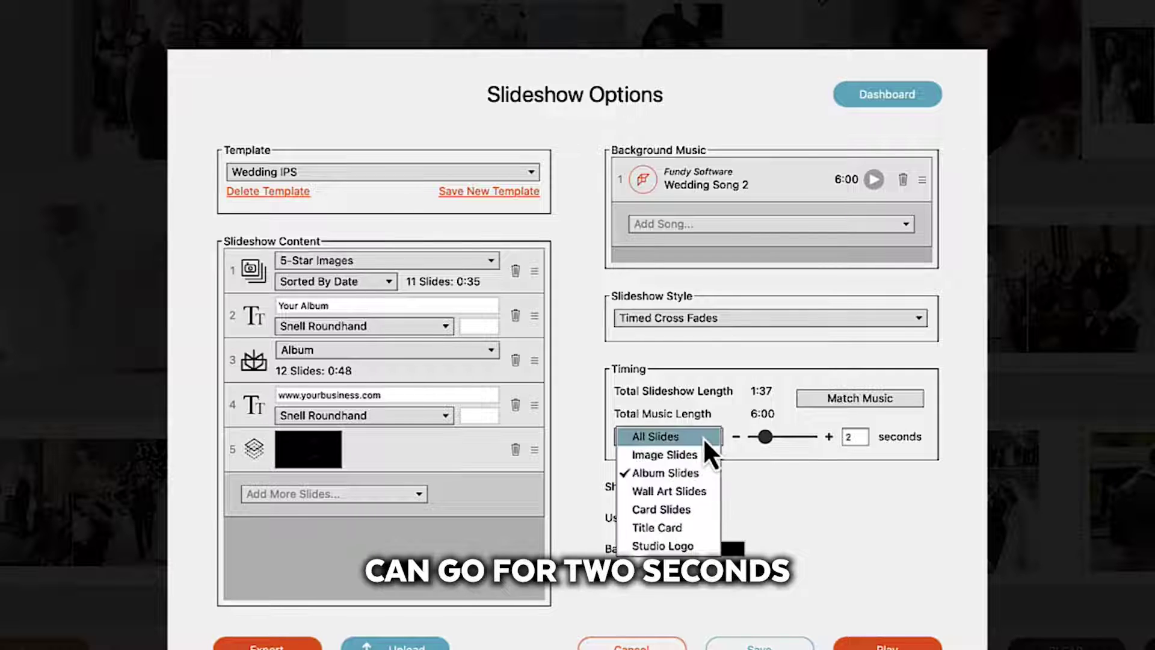
click(691, 489)
click(828, 437)
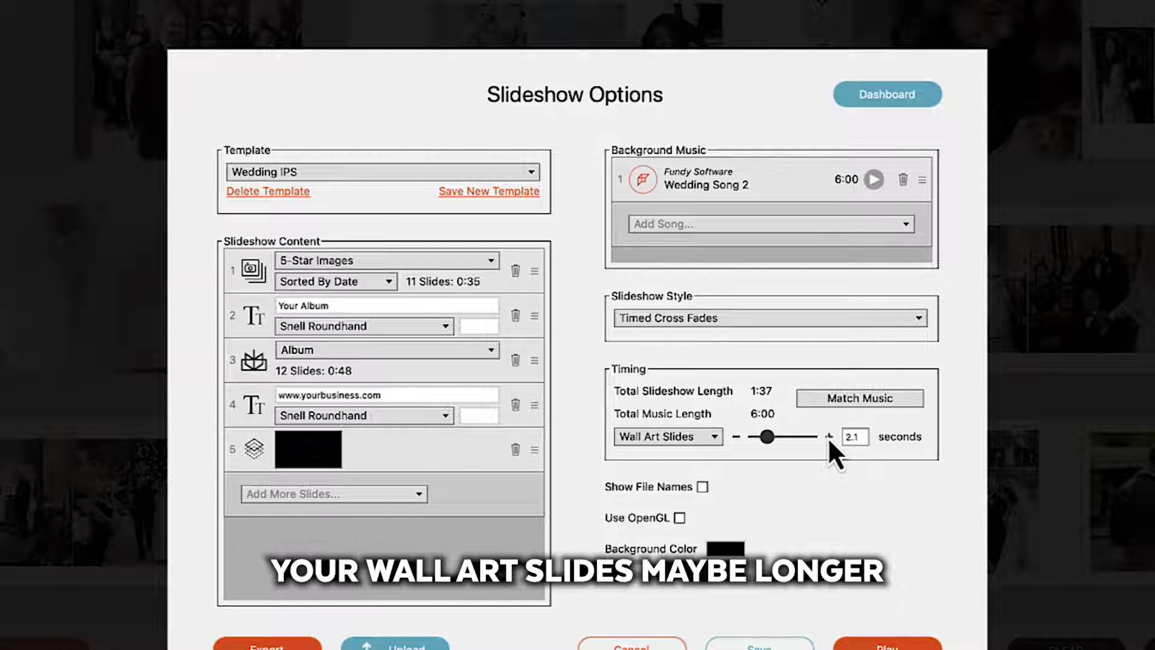
click(828, 436)
click(827, 437)
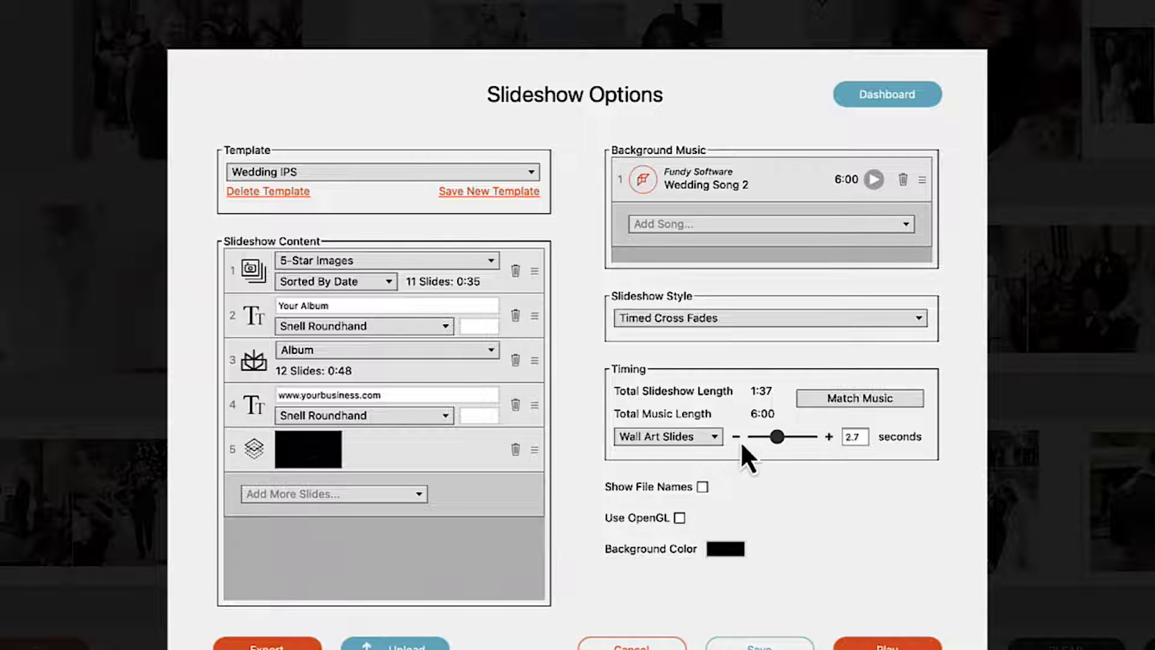
- Set the Title Card to 4.8 seconds and the Studio Logo to 3.5 seconds
click(660, 434)
click(653, 528)
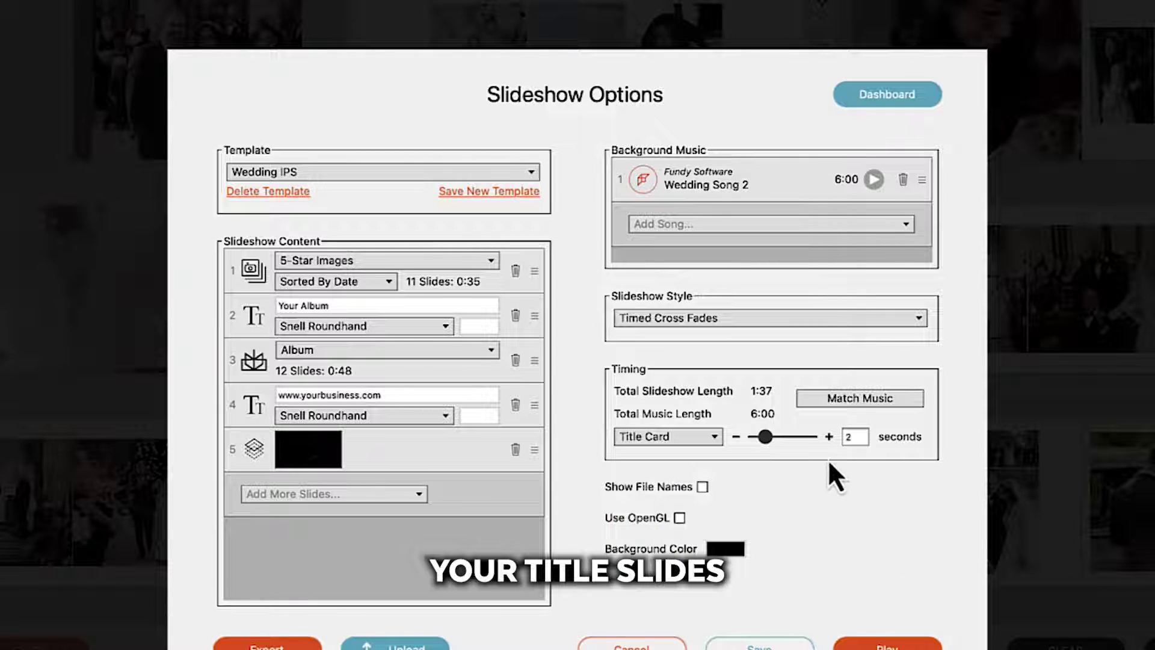
drag(765, 438, 812, 438)
click(688, 437)
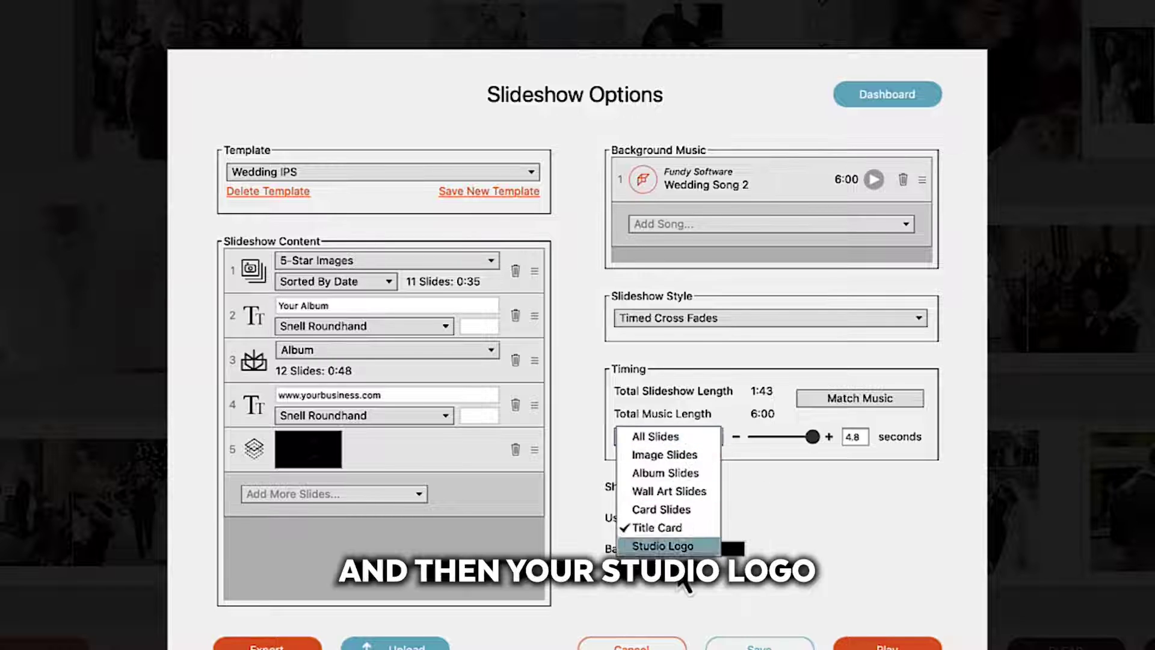
click(668, 545)
drag(766, 436, 792, 438)
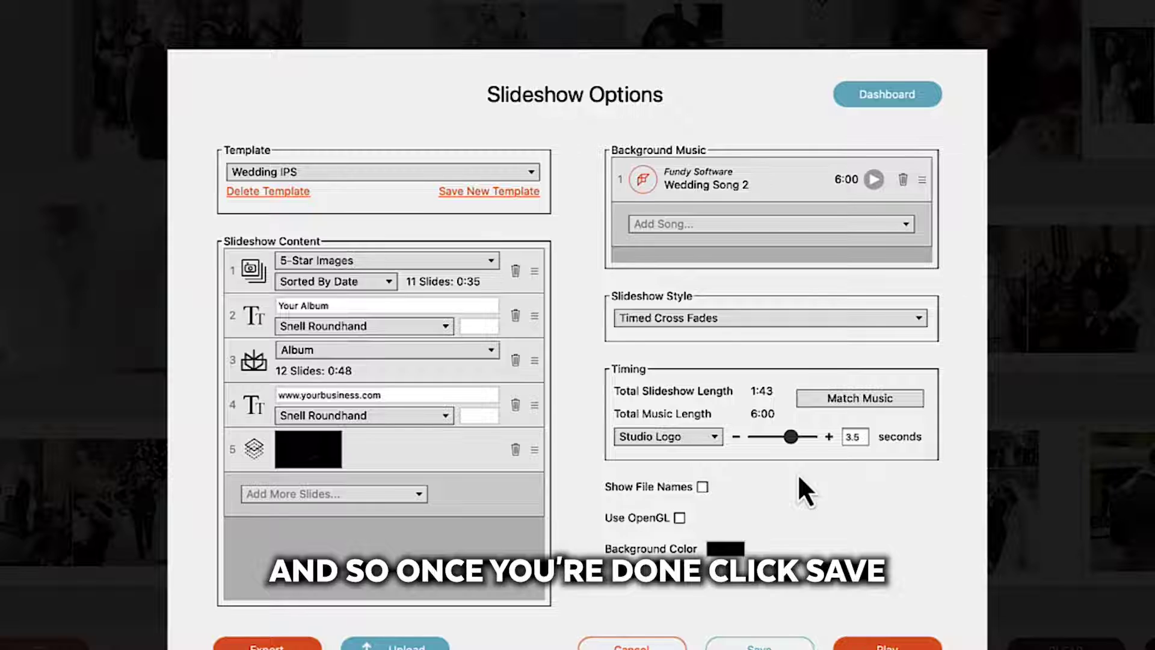
- Save the settings as template 'New Wedding IPS Slideshow' and check the saved templates list
click(481, 191)
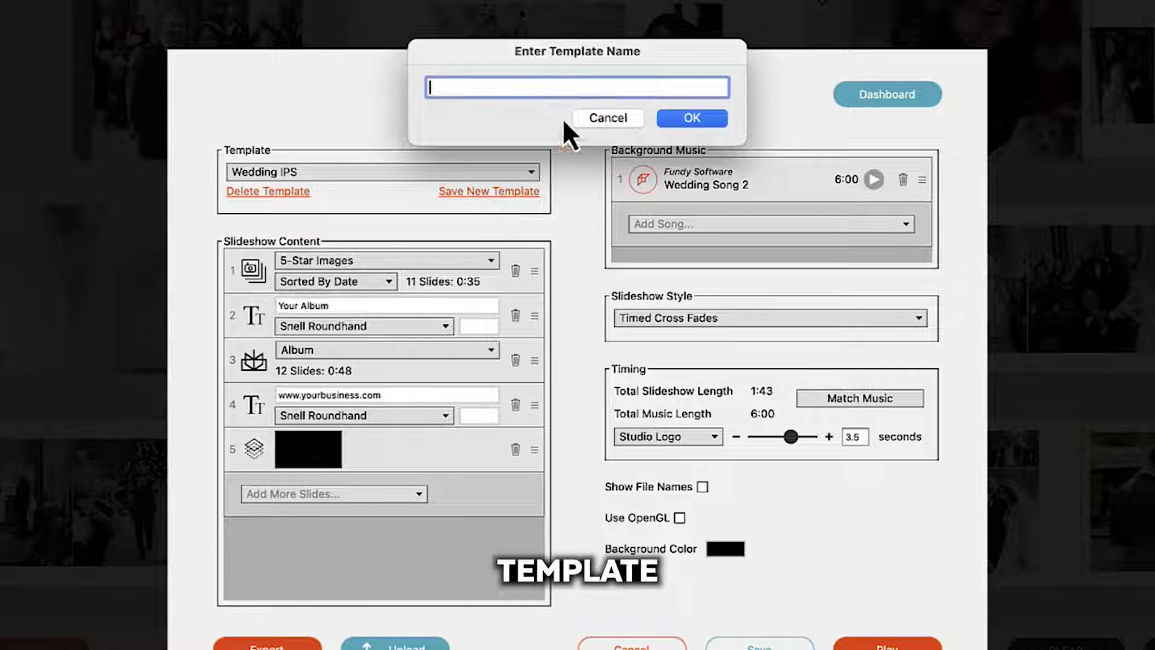
text(New Wedding IPS)
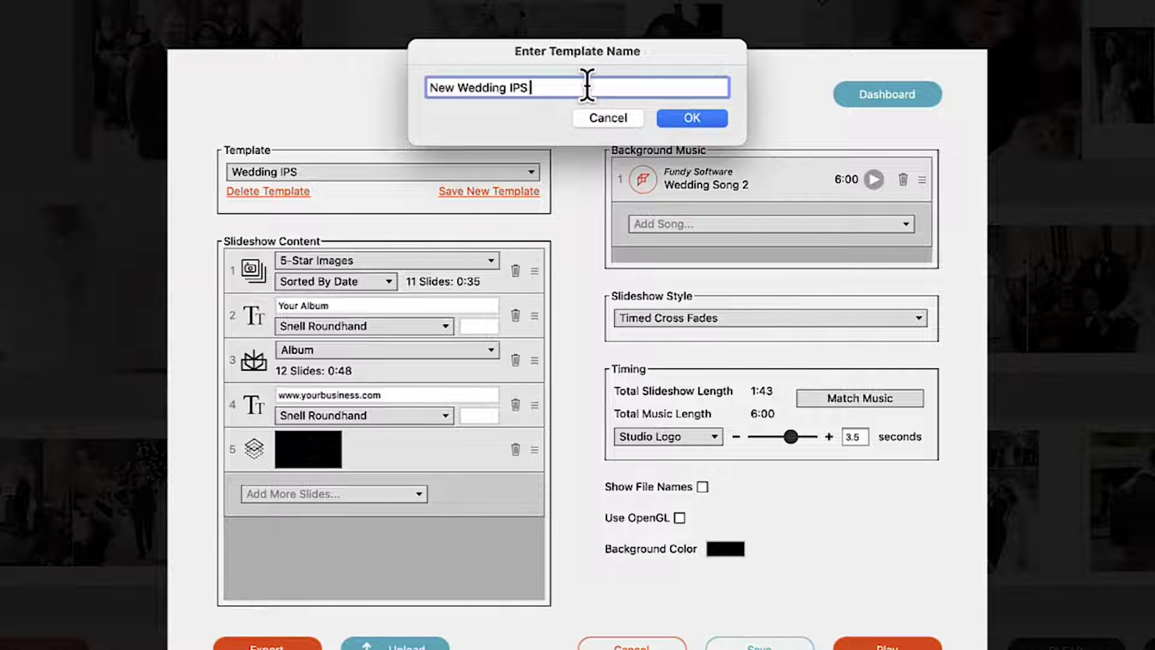
text( Slideshow)
click(686, 120)
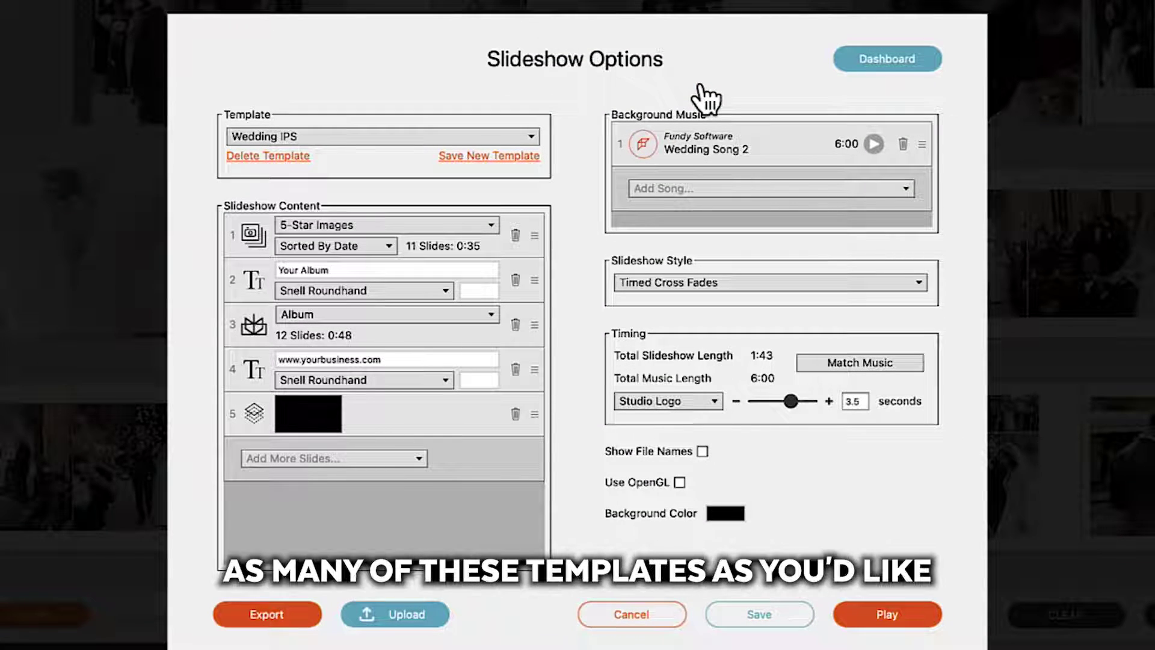
click(469, 136)
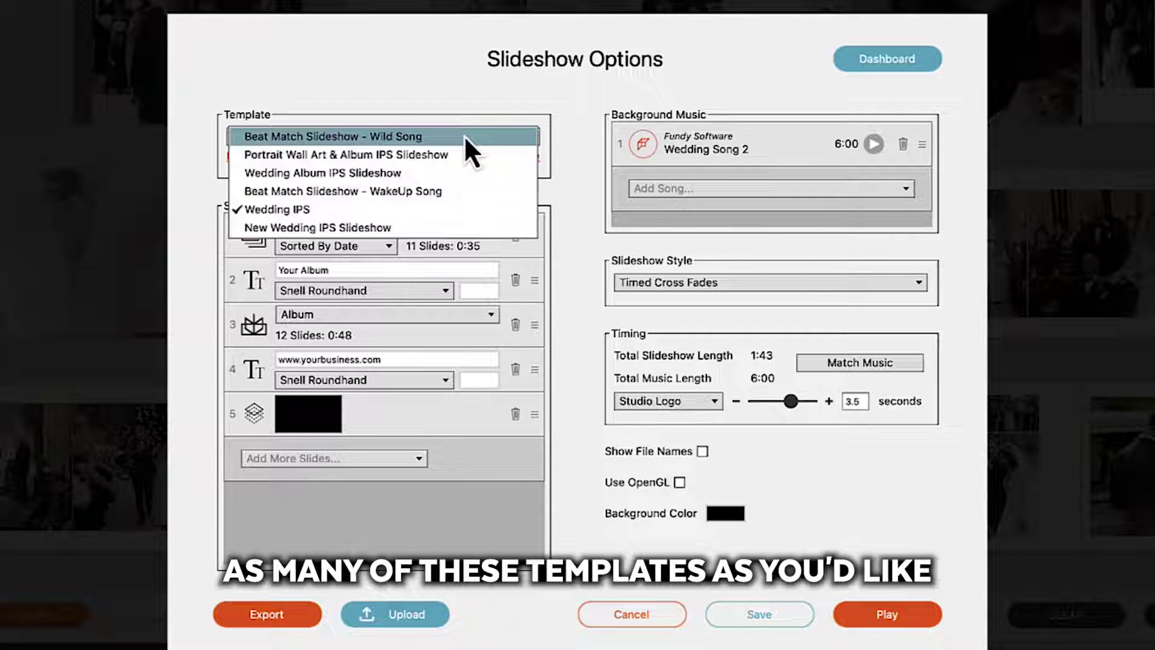
- Load the New Wedding IPS Slideshow template
click(457, 227)
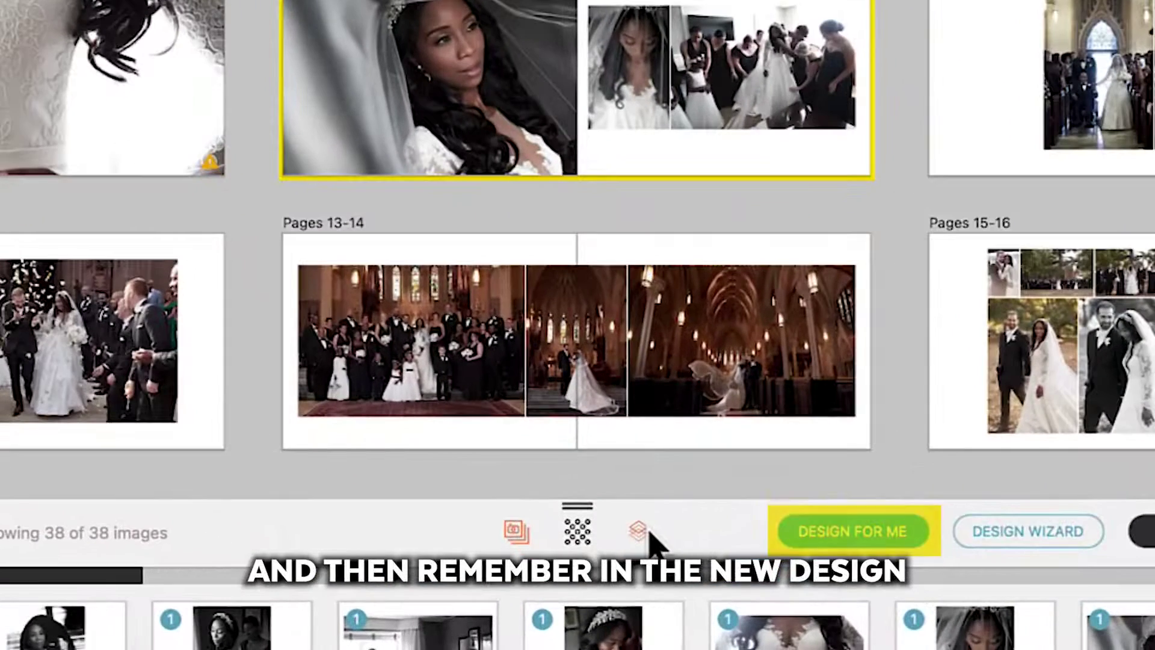
- In Design For Me's Customize settings, list the Slideshow templates to find New Wedding IPS Slideshow
click(848, 535)
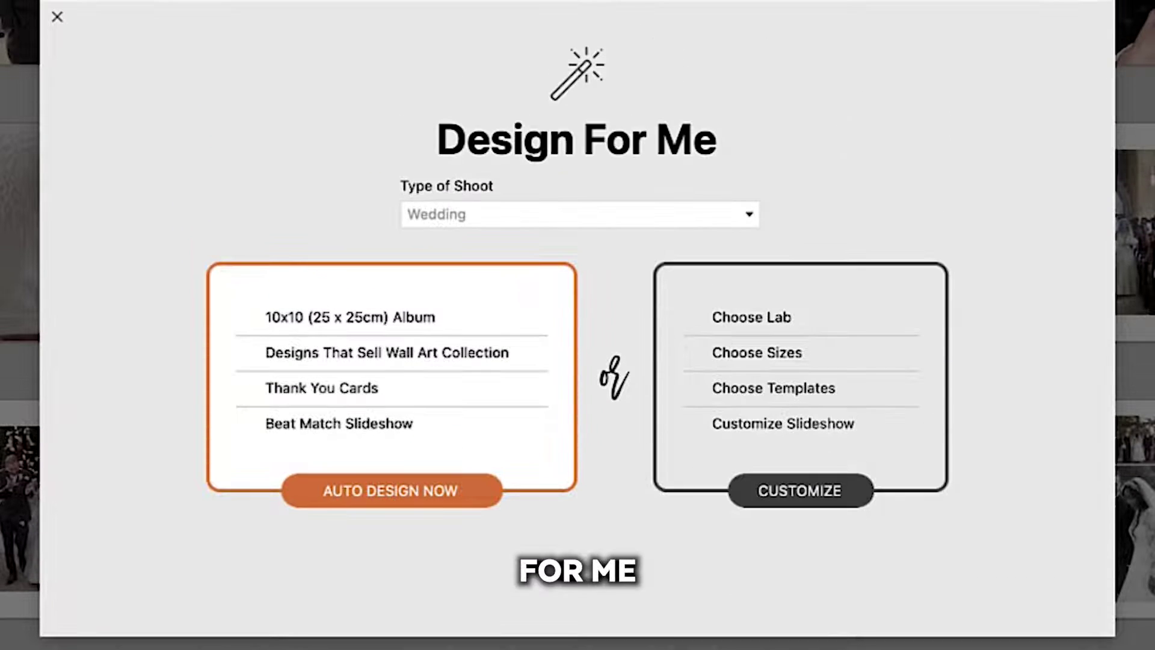
click(829, 505)
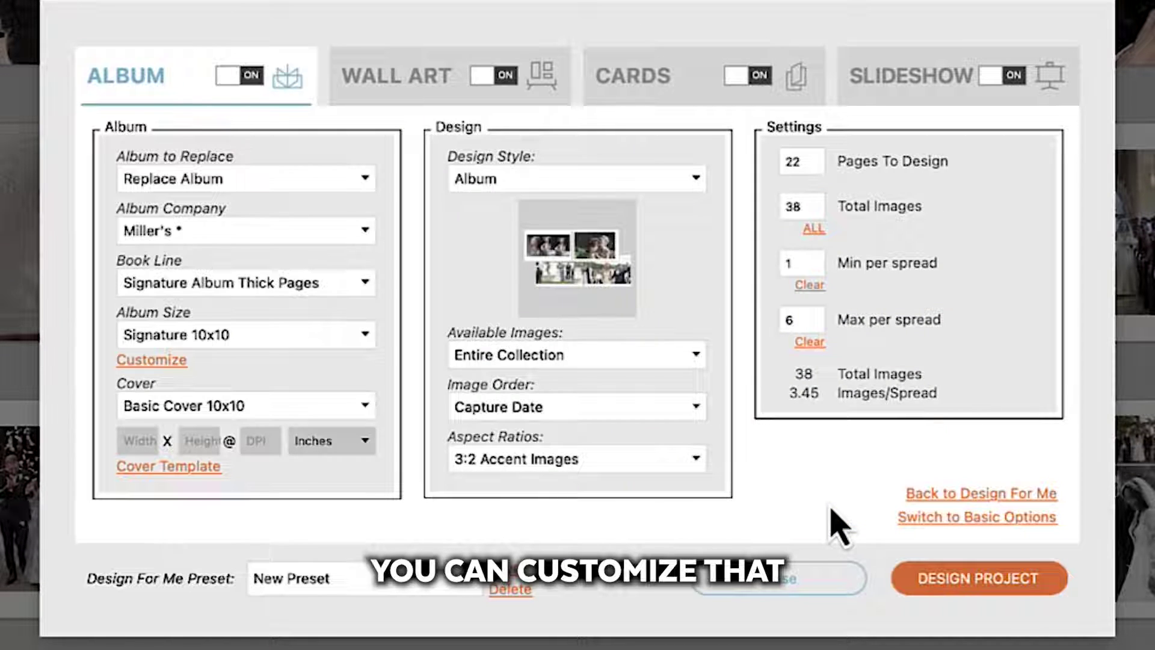
click(930, 101)
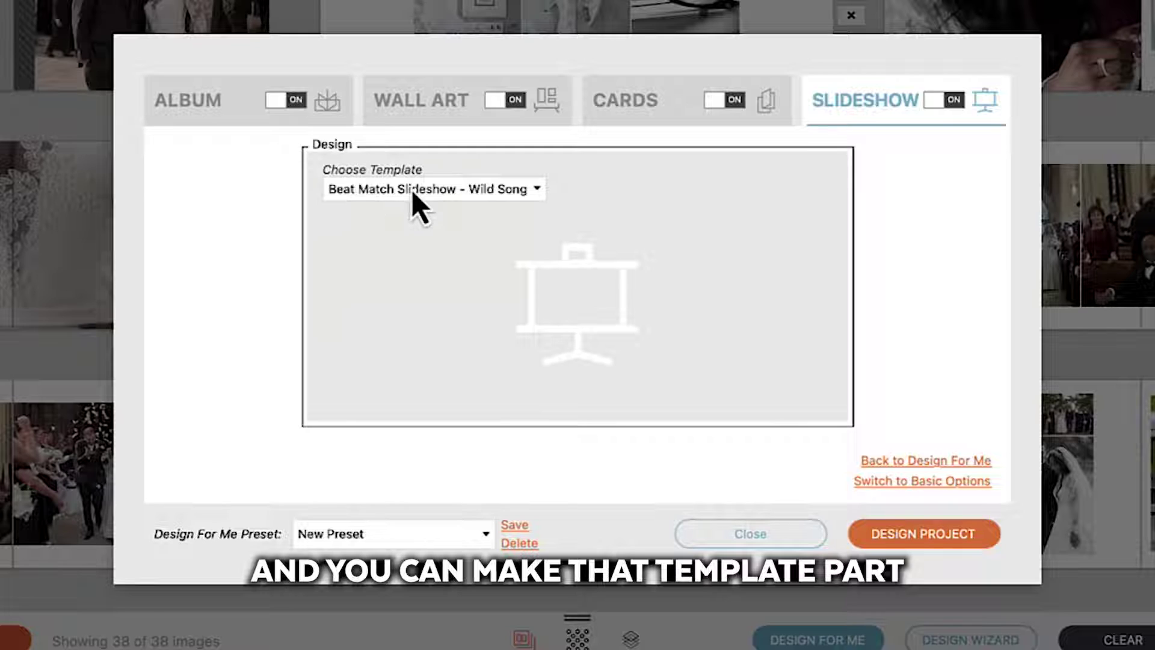
click(387, 179)
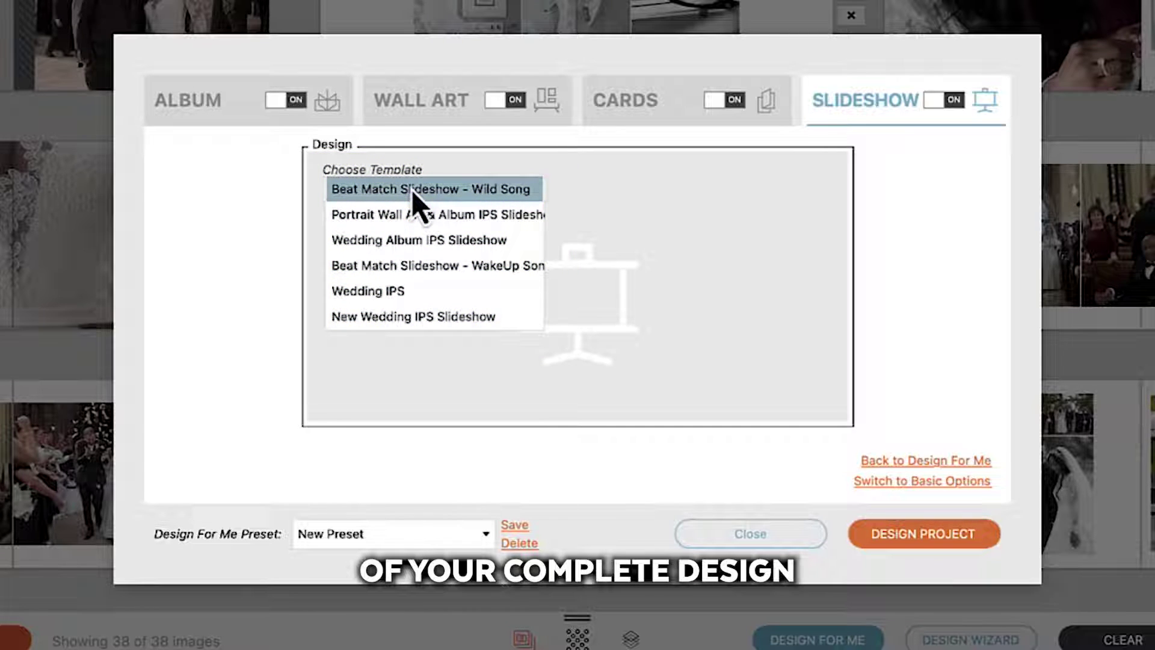